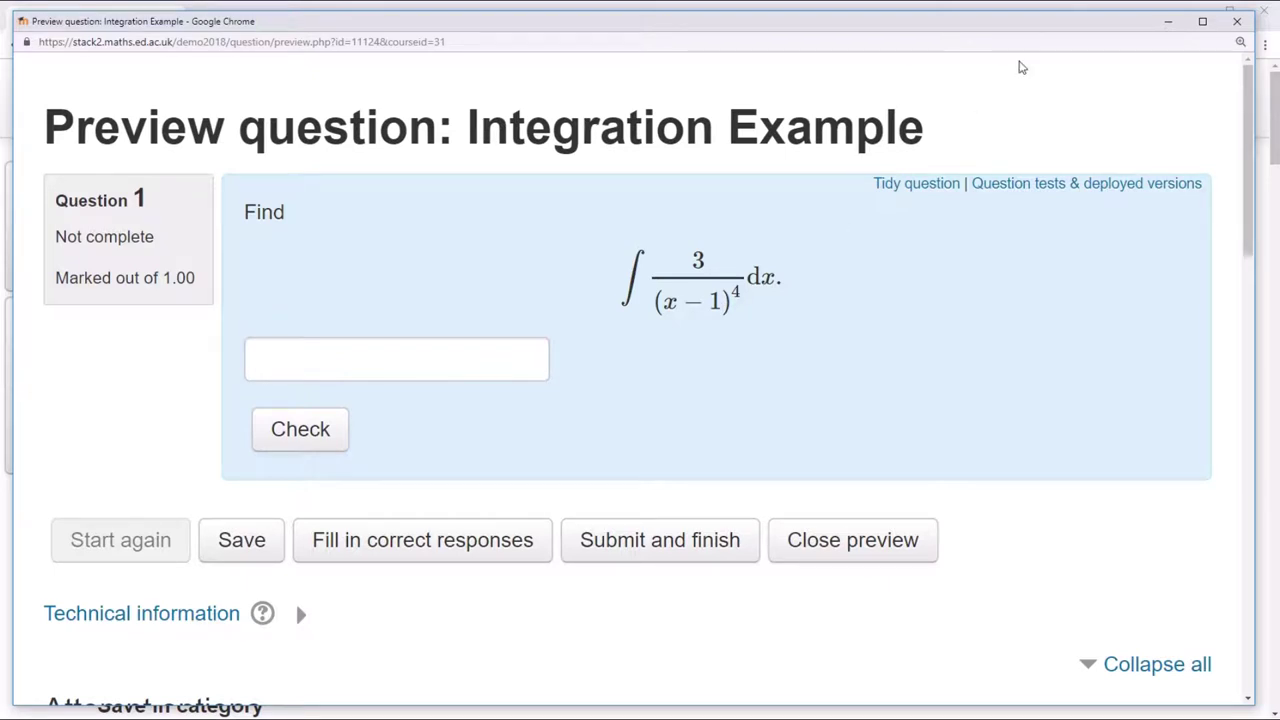
# Step: Replace the constants in the question variable exp so that it reads a1*(x-a2)^(-nn)
pyautogui.click(1167, 22)
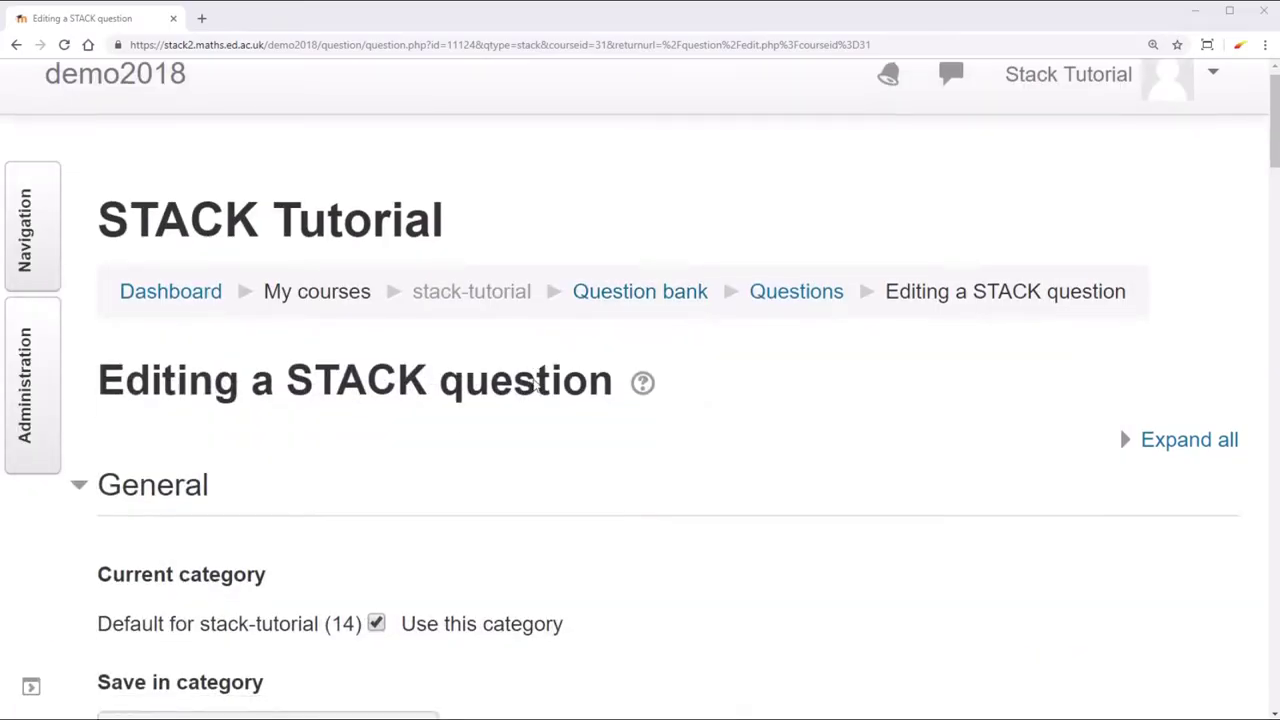
pyautogui.scroll(-6, 535, 384)
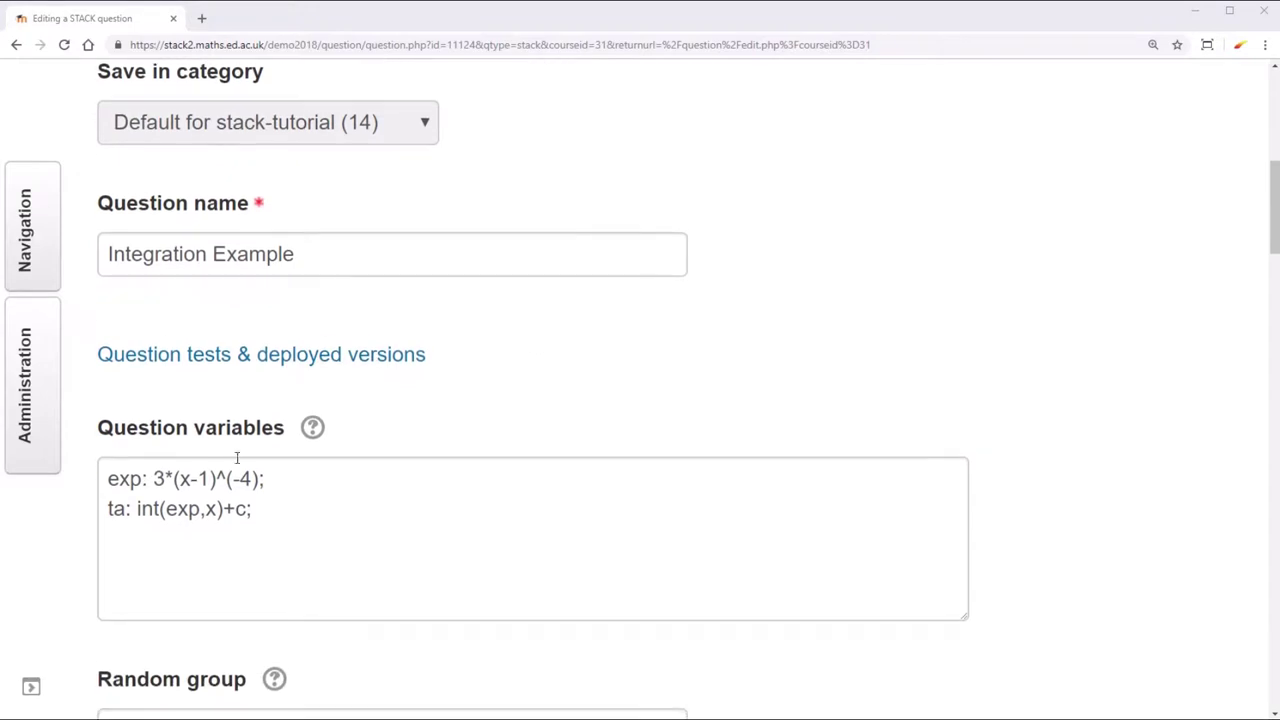
pyautogui.doubleClick(157, 481)
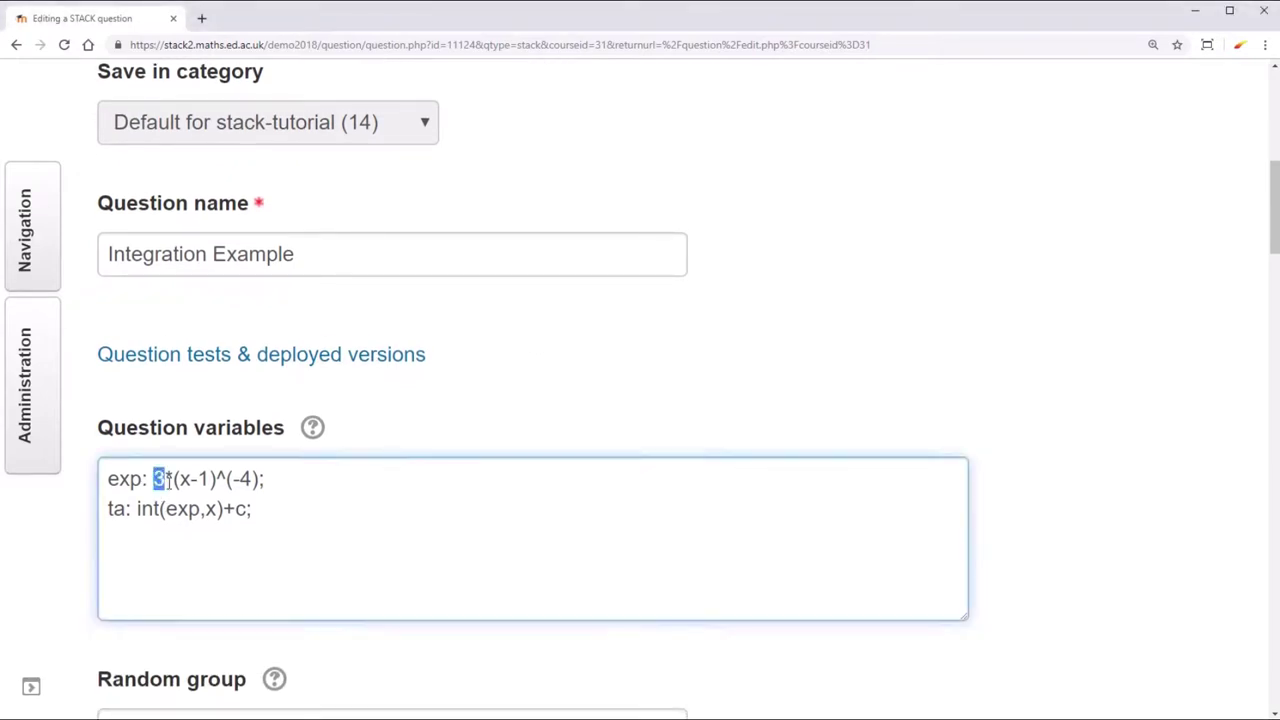
pyautogui.write('a1')
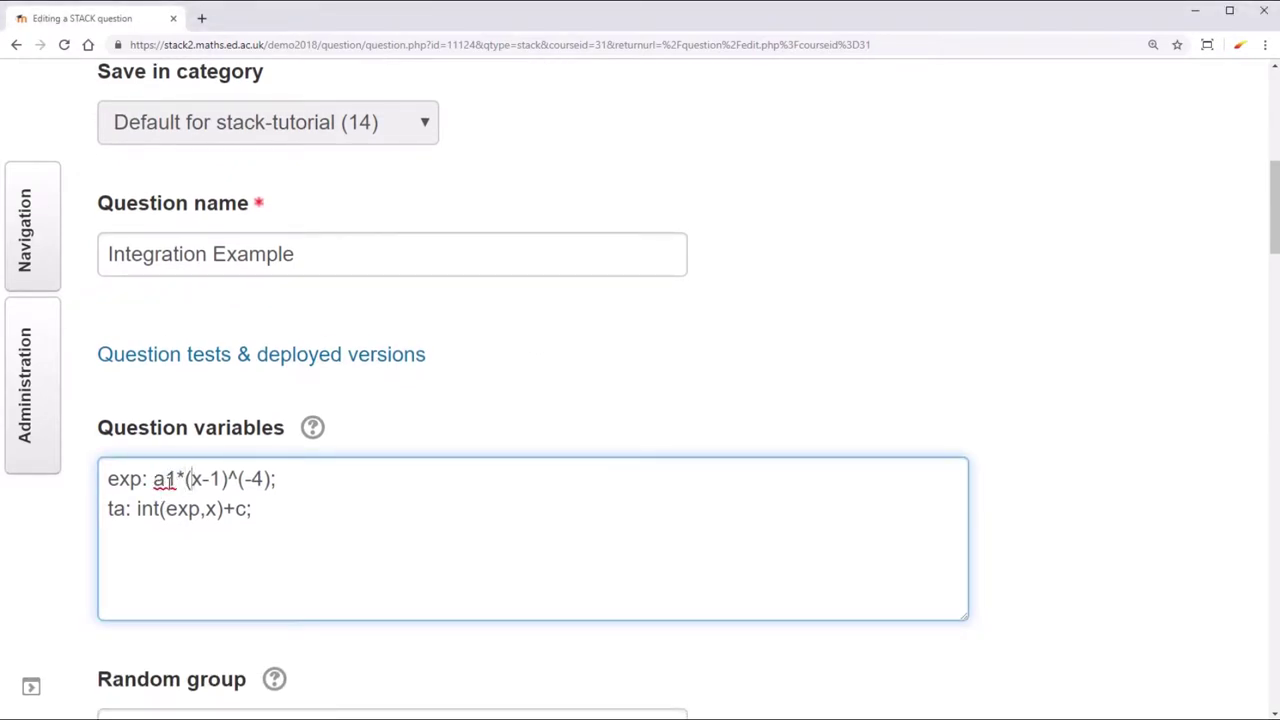
pyautogui.doubleClick(211, 480)
pyautogui.write('a2')
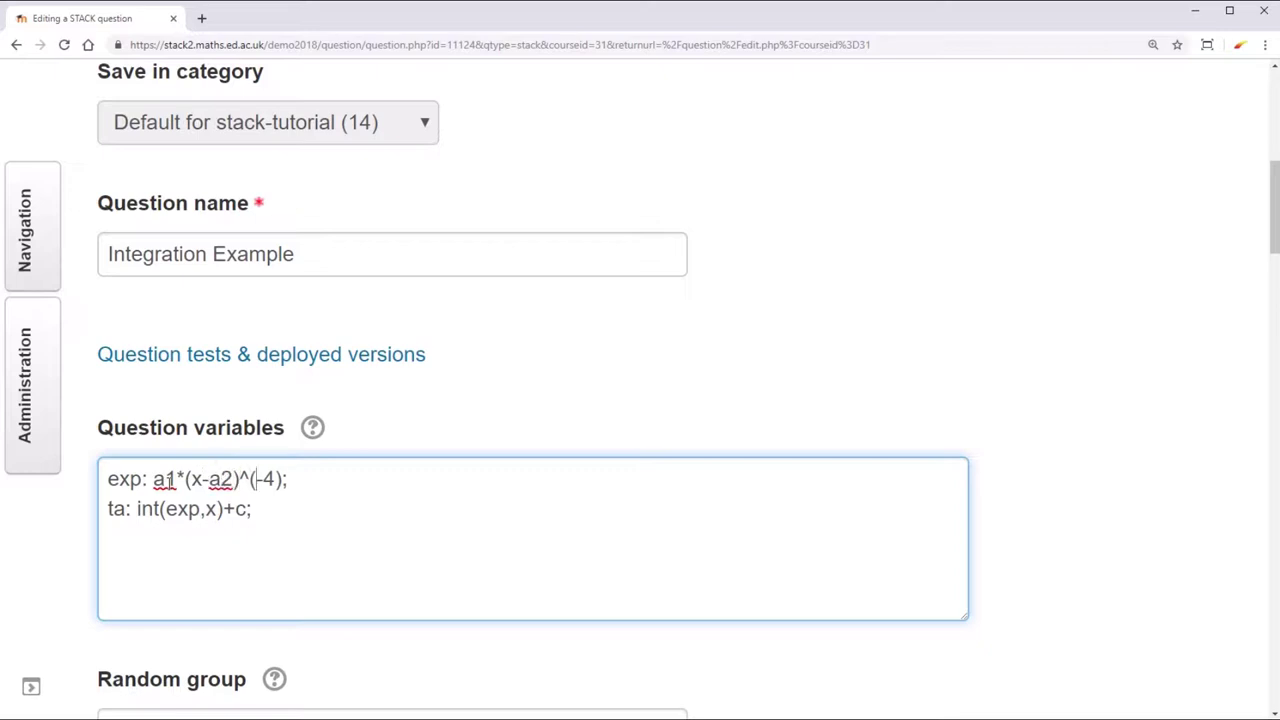
pyautogui.doubleClick(268, 480)
pyautogui.write('nn')
# Step: Define the random variable a1 as 1+ rand(6); on a new line above exp in the question variables
pyautogui.press('Return')
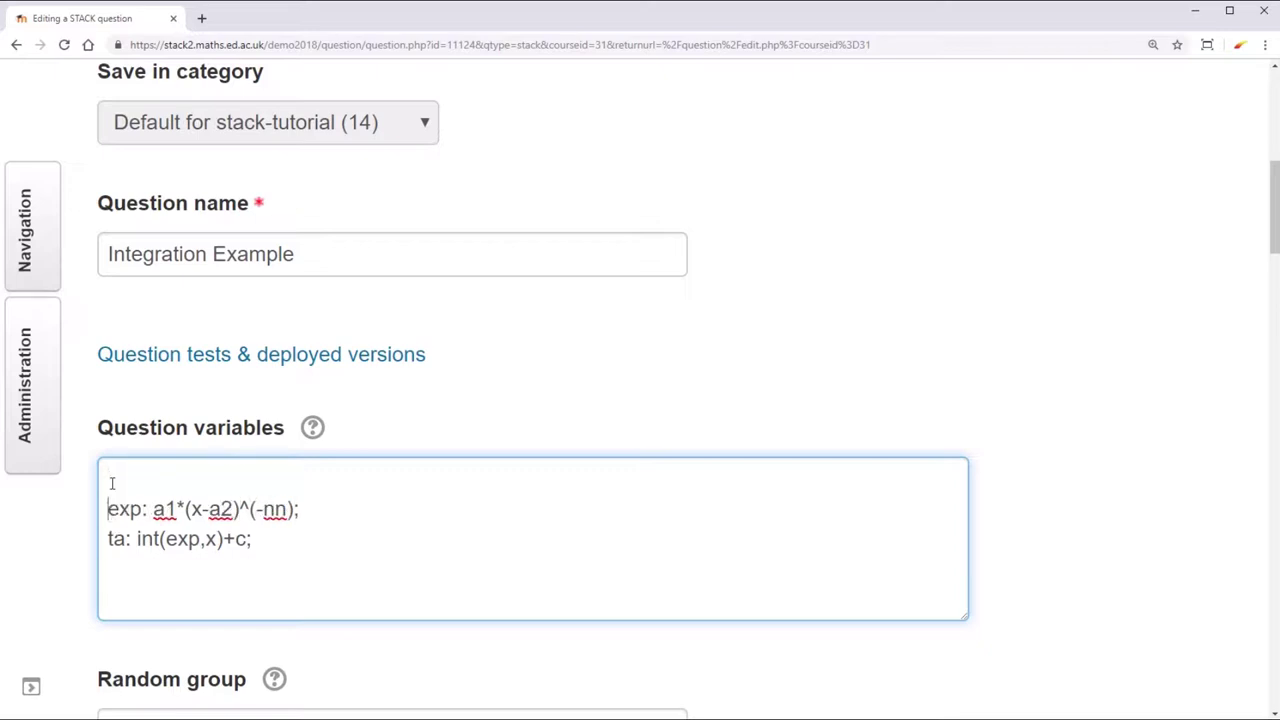
pyautogui.press('Up')
pyautogui.write('a1')
pyautogui.write(':')
pyautogui.write('rand(6)')
pyautogui.write('1+')
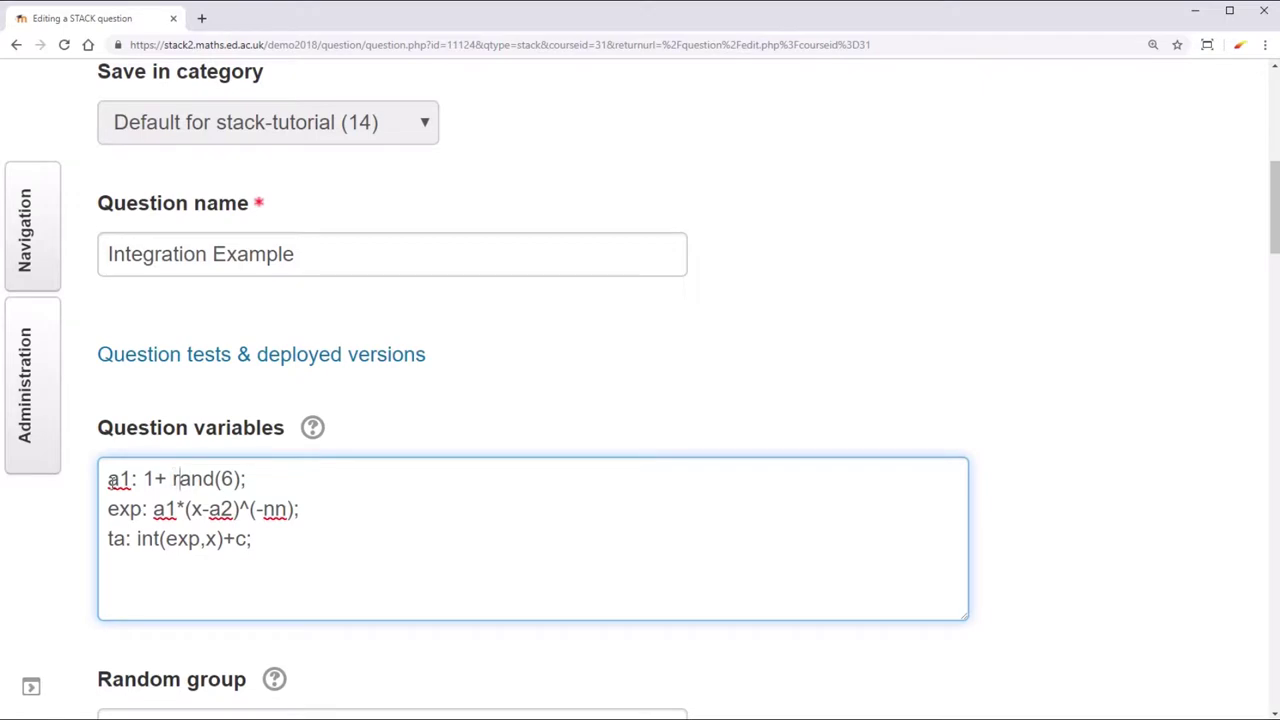
# Step: Below a1, define the random variables a2 as 1+ rand(6); and nn as 1+ rand(4); on separate lines
pyautogui.press('Return')
pyautogui.write('a')
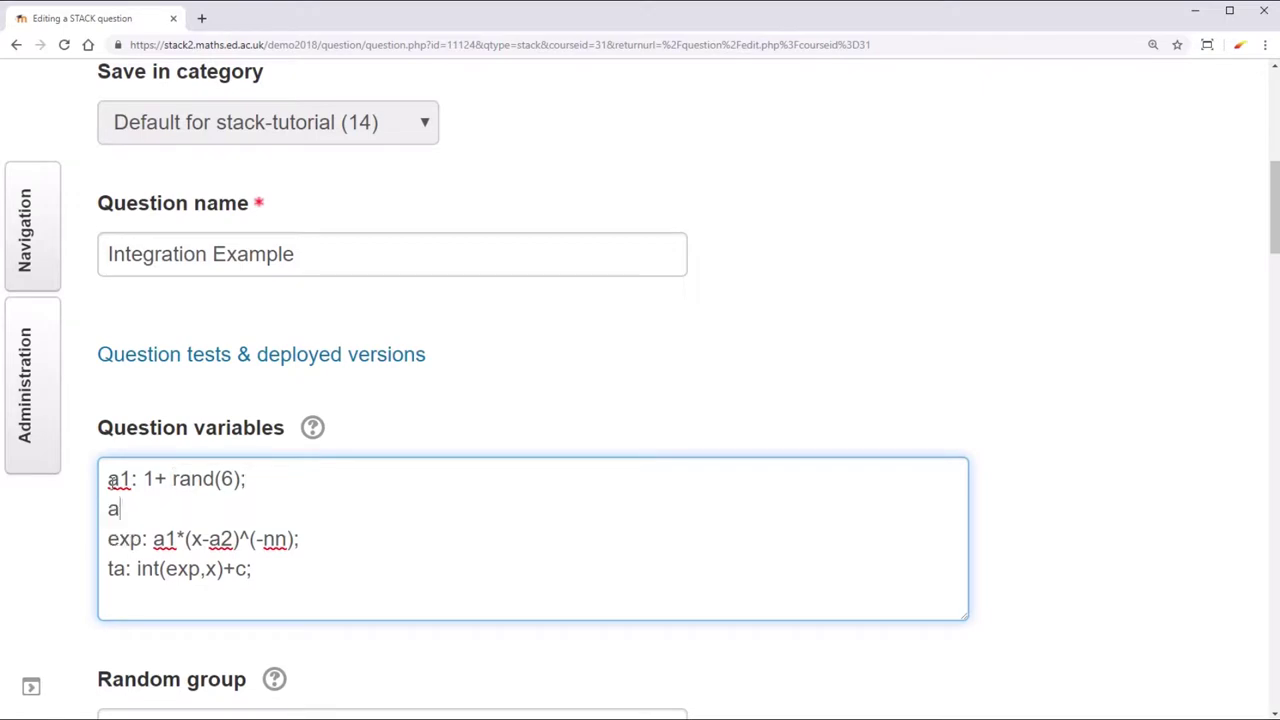
pyautogui.write('2: 1+ rand(6')
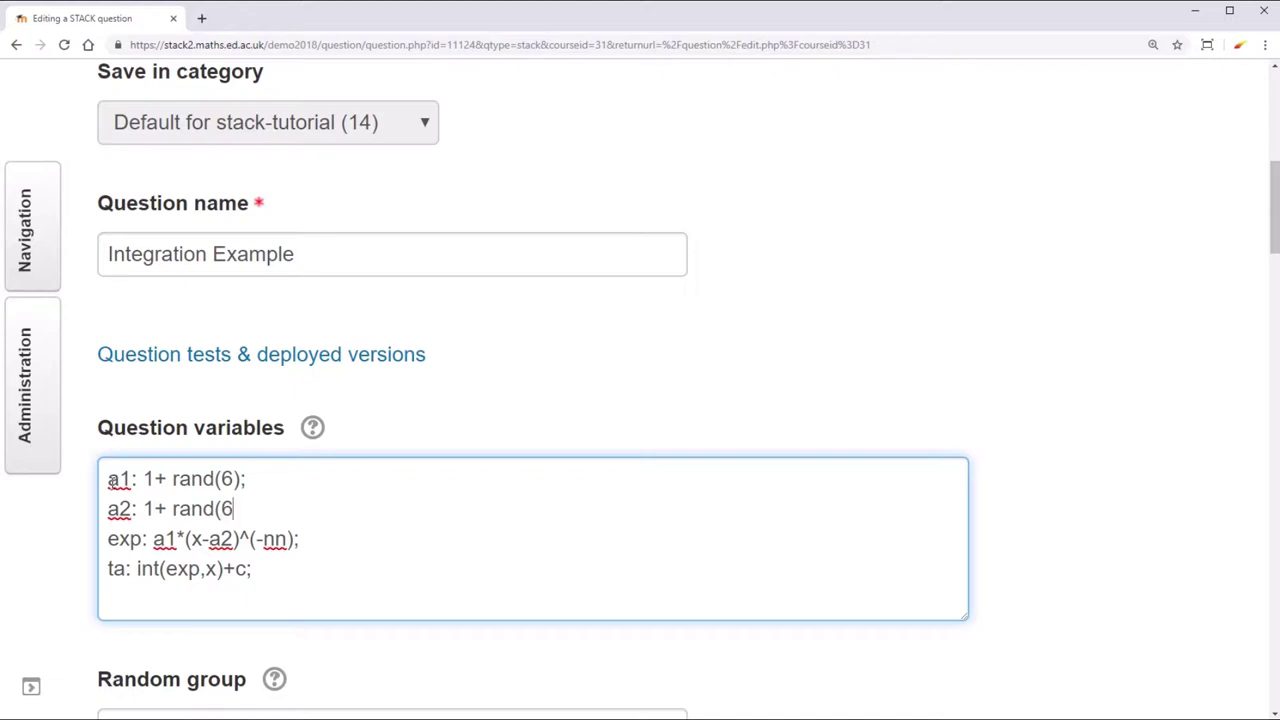
pyautogui.write(');')
pyautogui.press('Return')
pyautogui.write('nn')
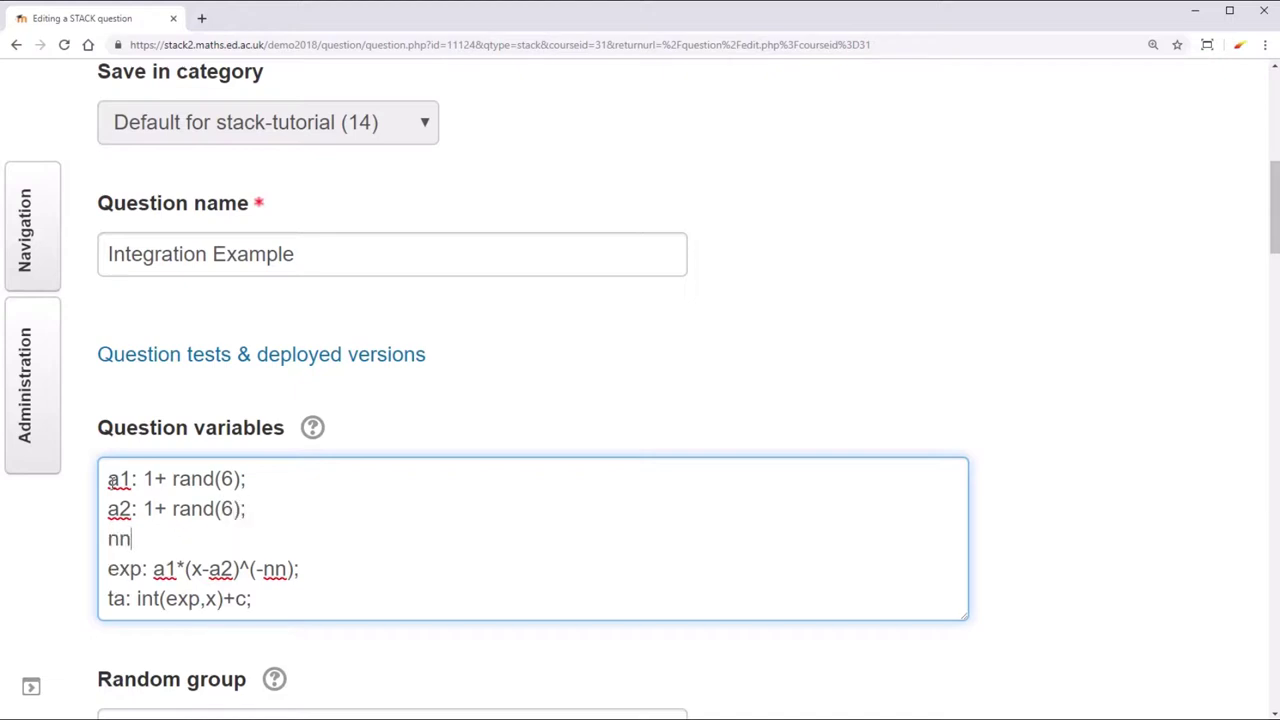
pyautogui.write(': 1+ rand(4);')
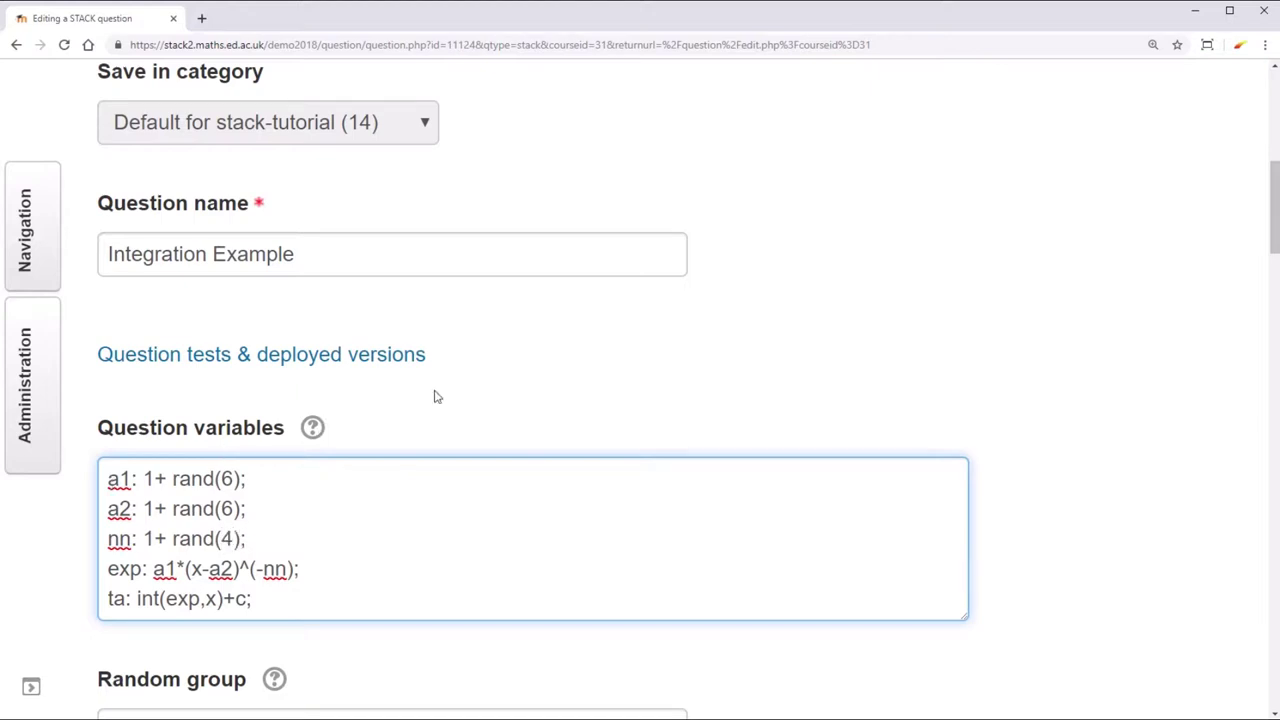
pyautogui.click(436, 397)
pyautogui.scroll(-8, 436, 397)
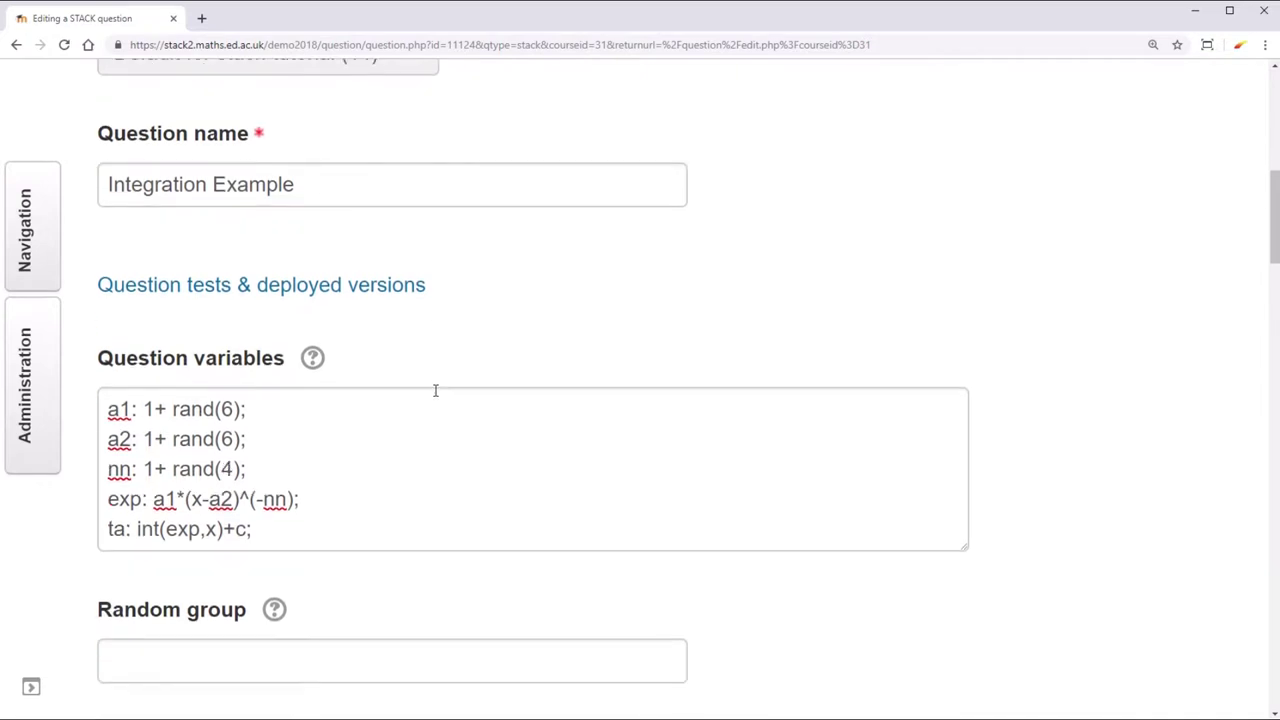
pyautogui.scroll(-8, 436, 397)
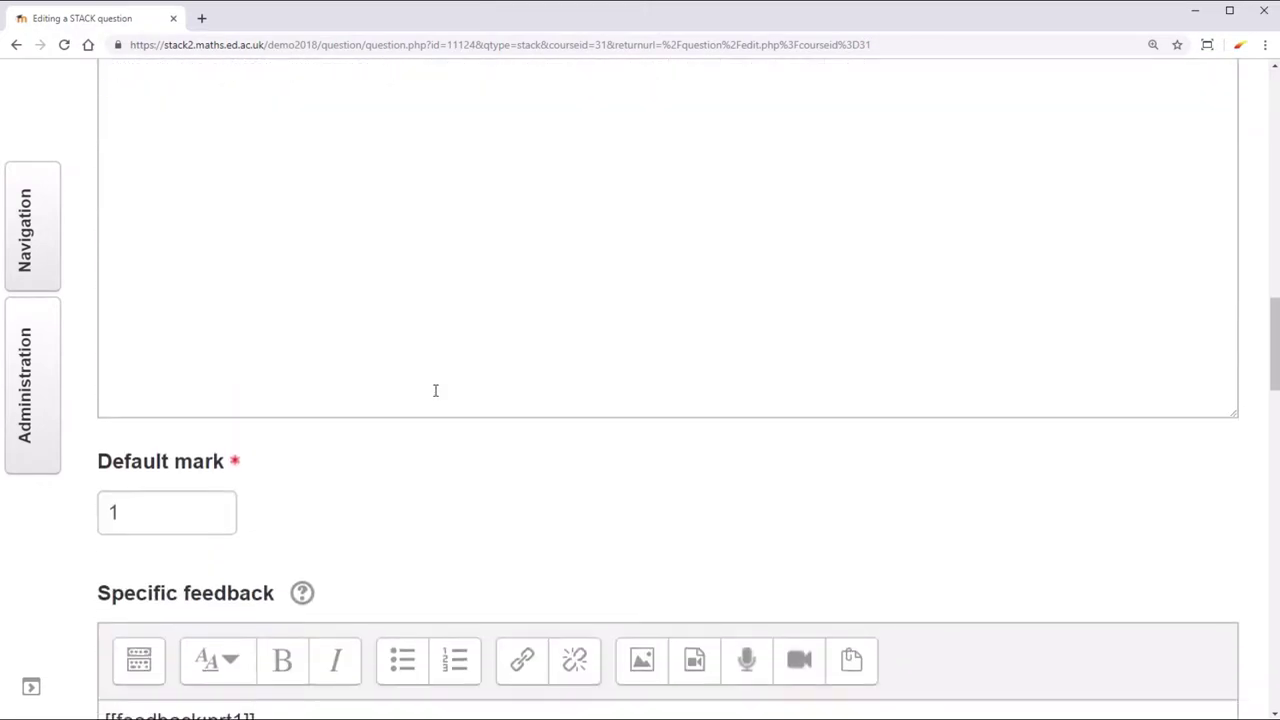
pyautogui.scroll(-6, 436, 397)
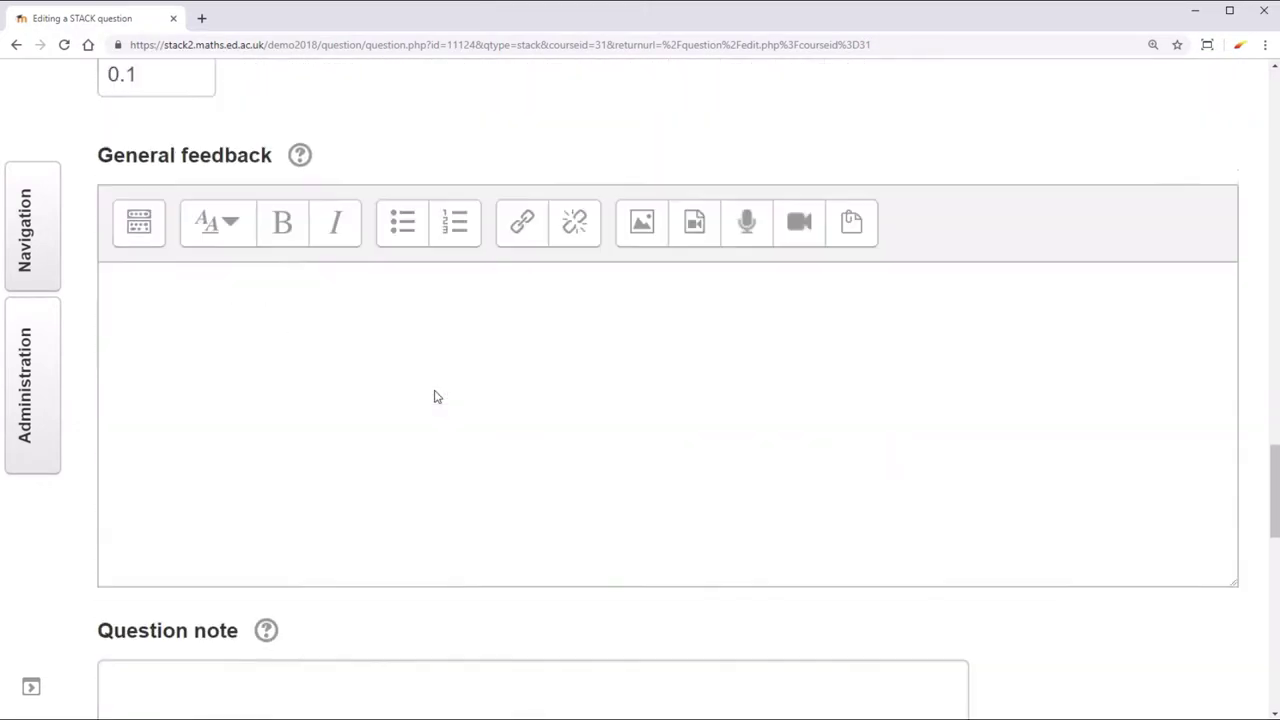
pyautogui.click(431, 449)
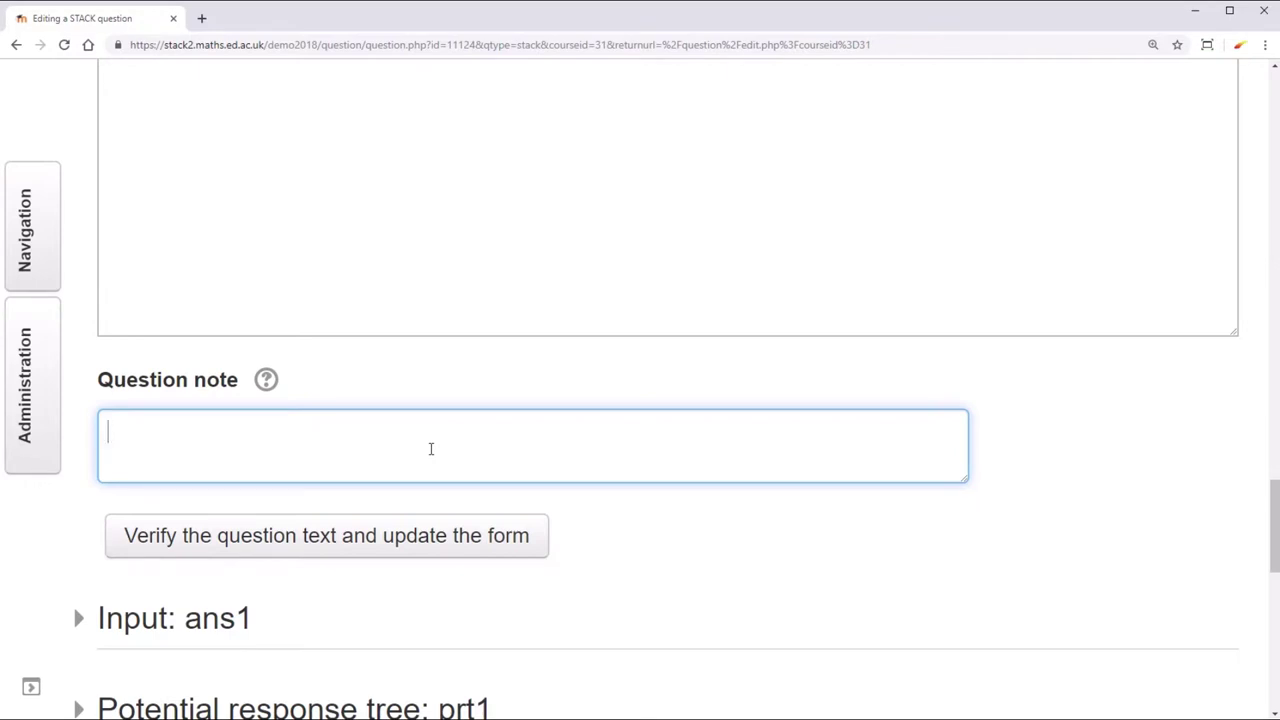
pyautogui.write('\\[ \\int {@ex')
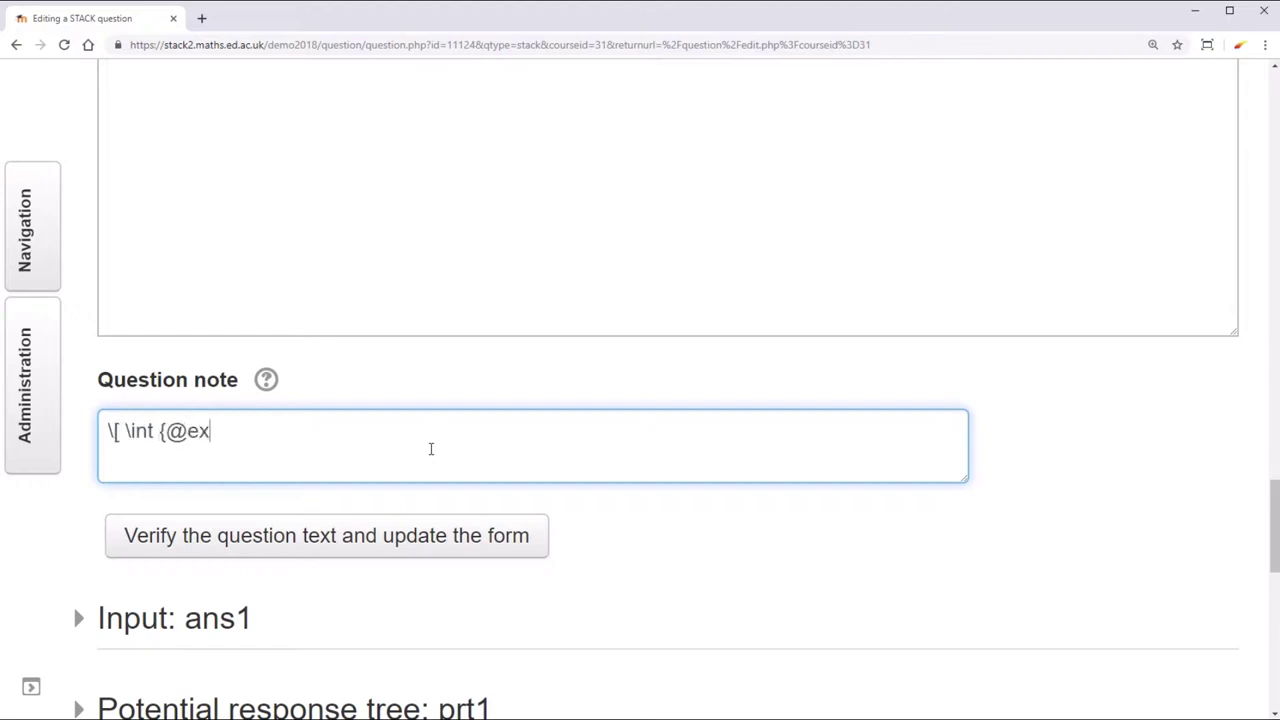
pyautogui.write('p@} dx ')
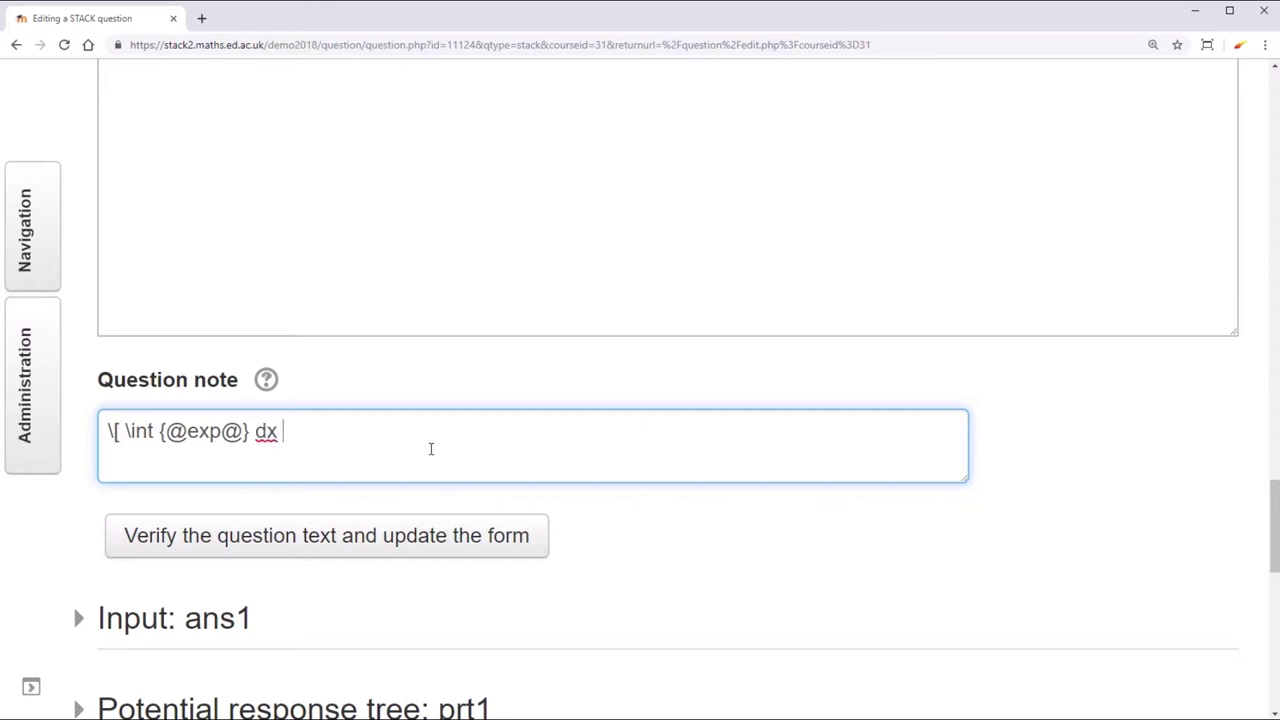
pyautogui.write('= {@ta@}\\')
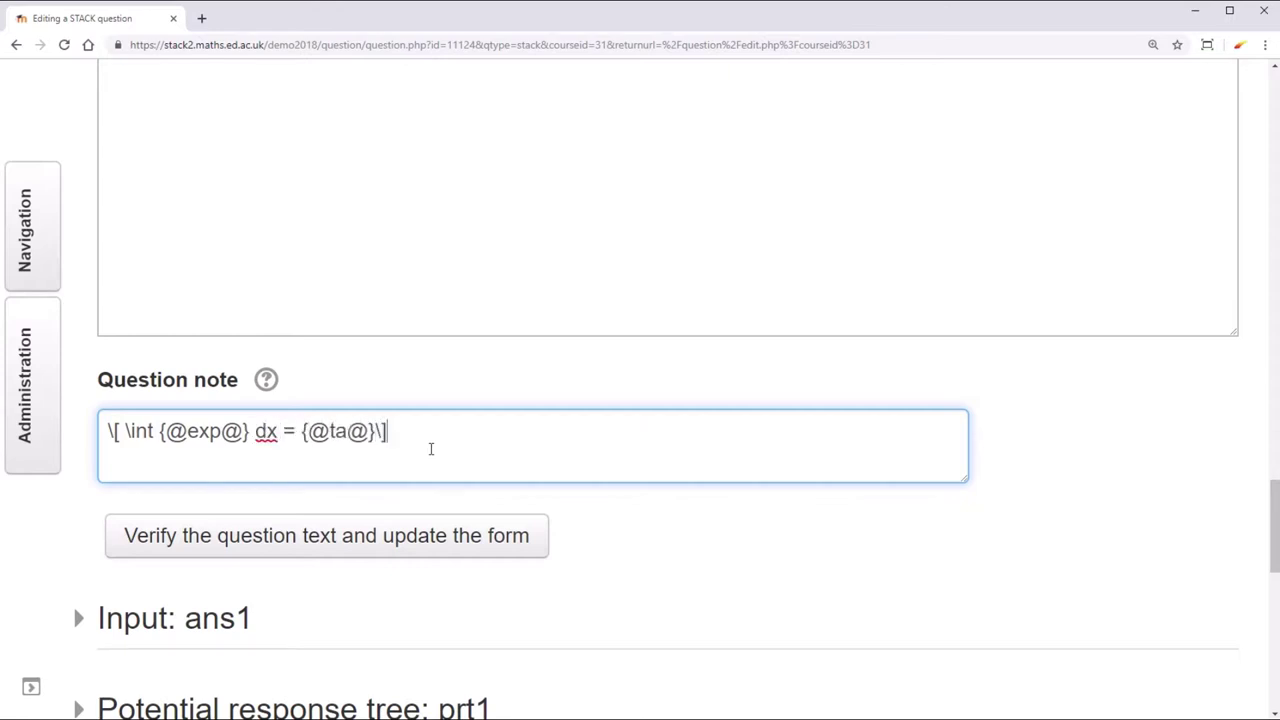
pyautogui.click(520, 368)
# Step: Save the question changes and continue editing
pyautogui.scroll(-10, 520, 368)
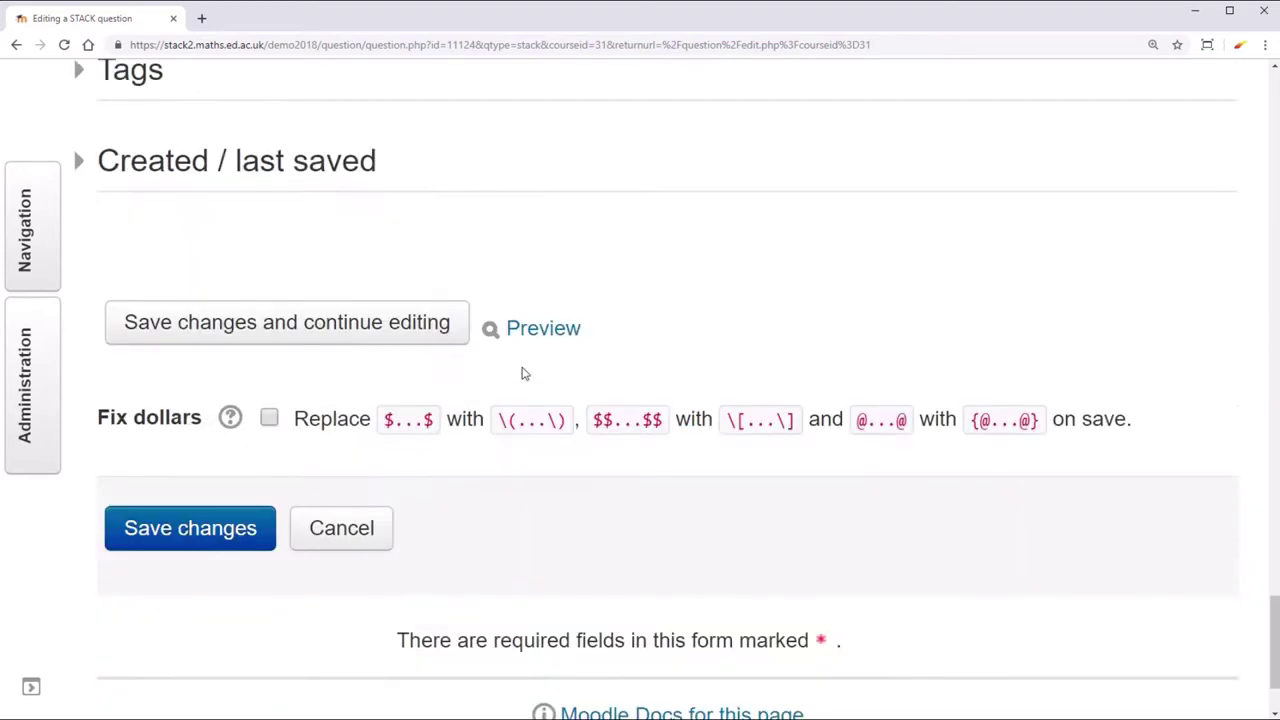
pyautogui.scroll(-2, 521, 373)
pyautogui.click(309, 194)
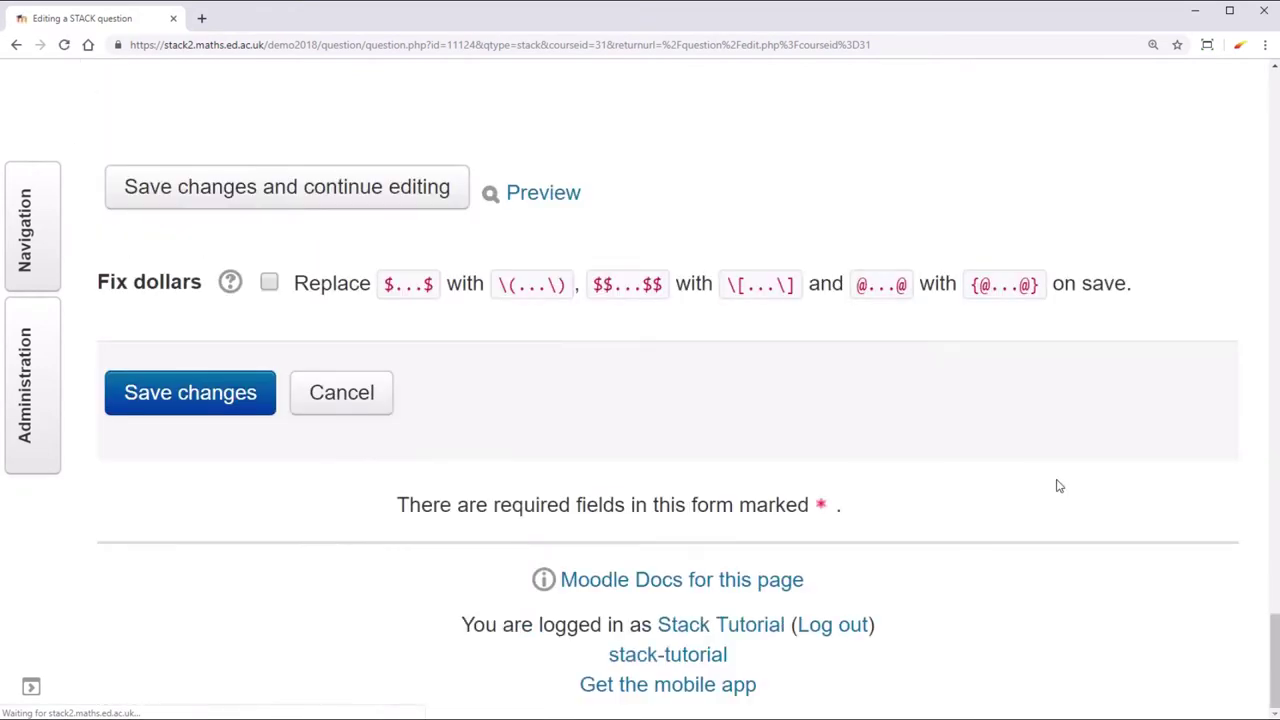
# Step: Preview the question three times, closing each preview, to compare the randomly generated integrals
pyautogui.click(547, 201)
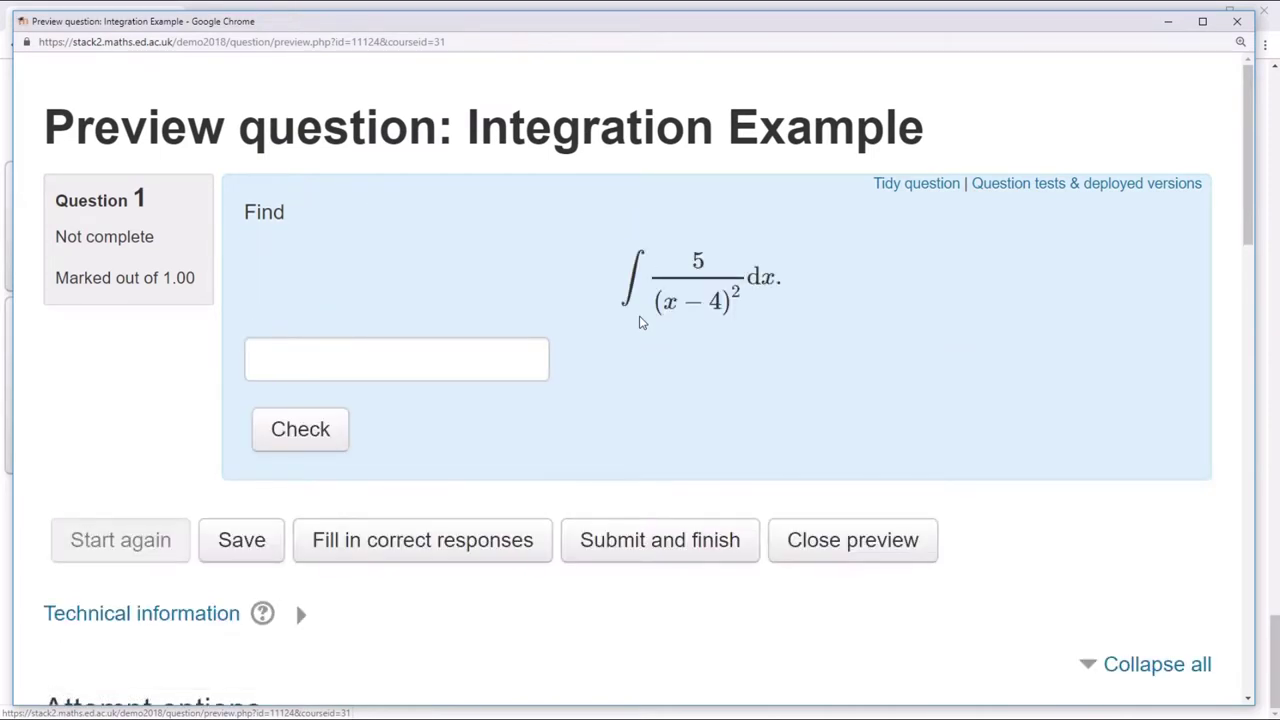
pyautogui.click(1238, 21)
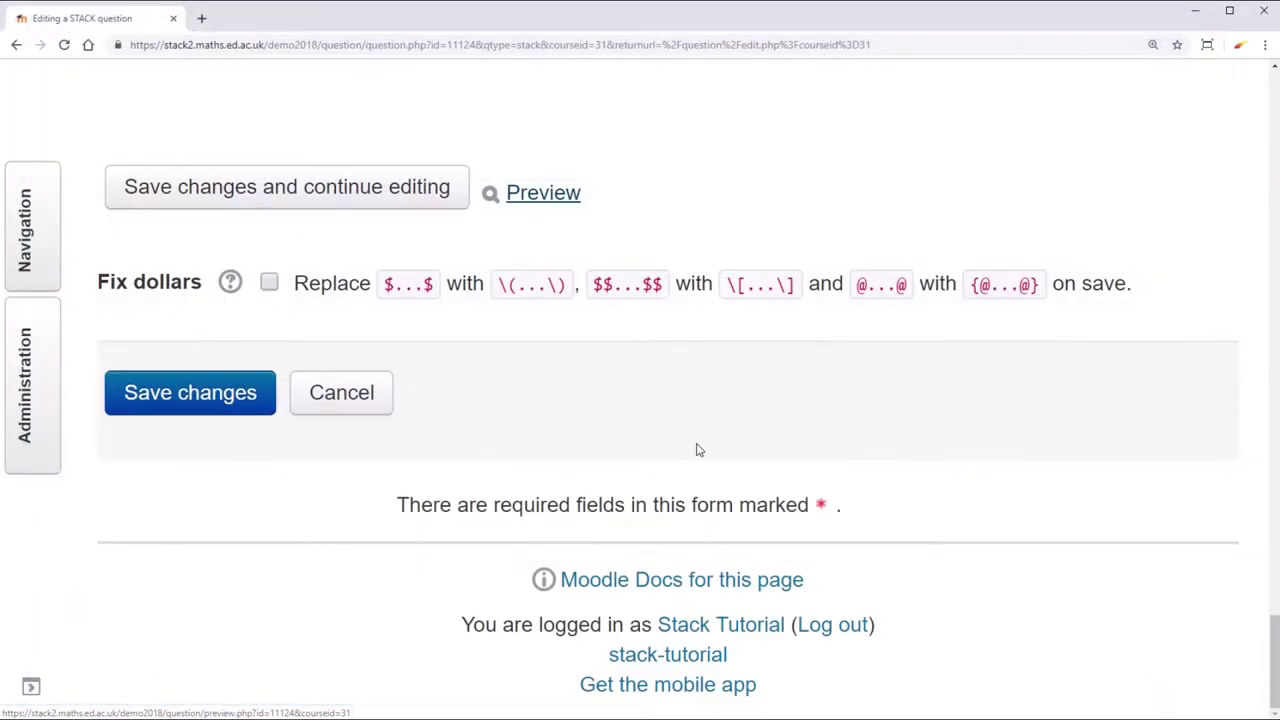
pyautogui.click(541, 194)
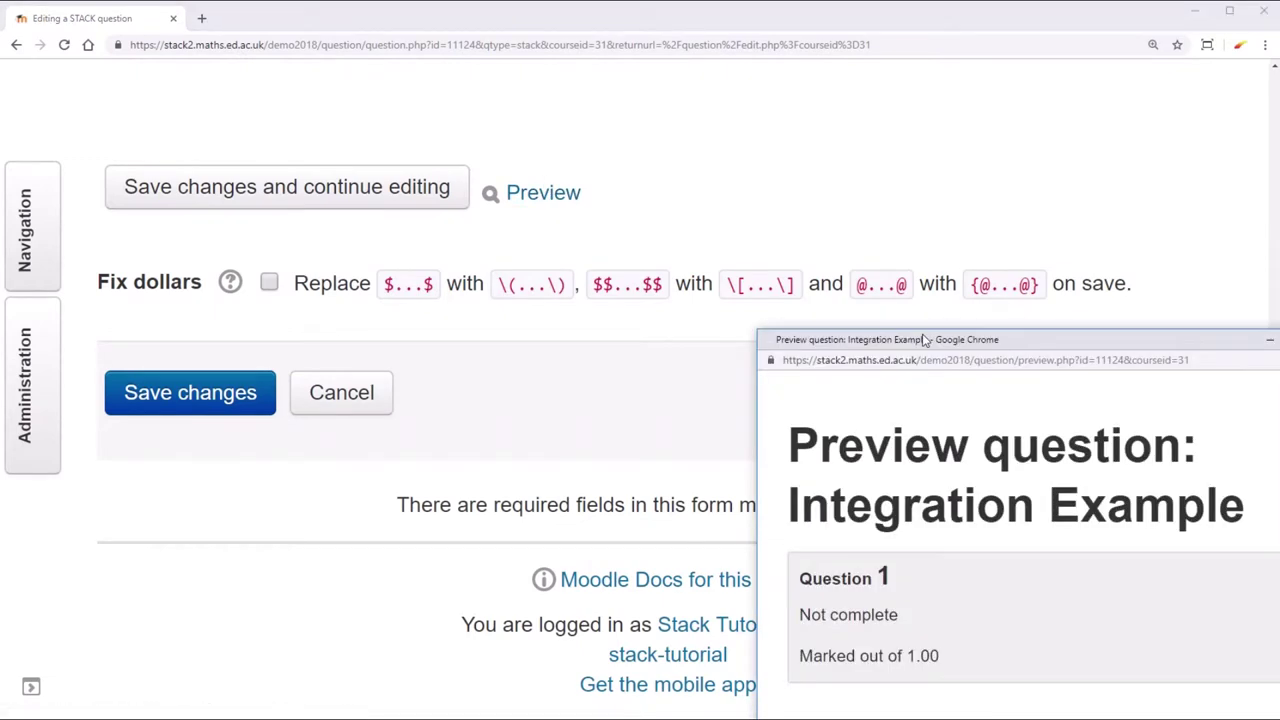
pyautogui.scroll(-3, 445, 310)
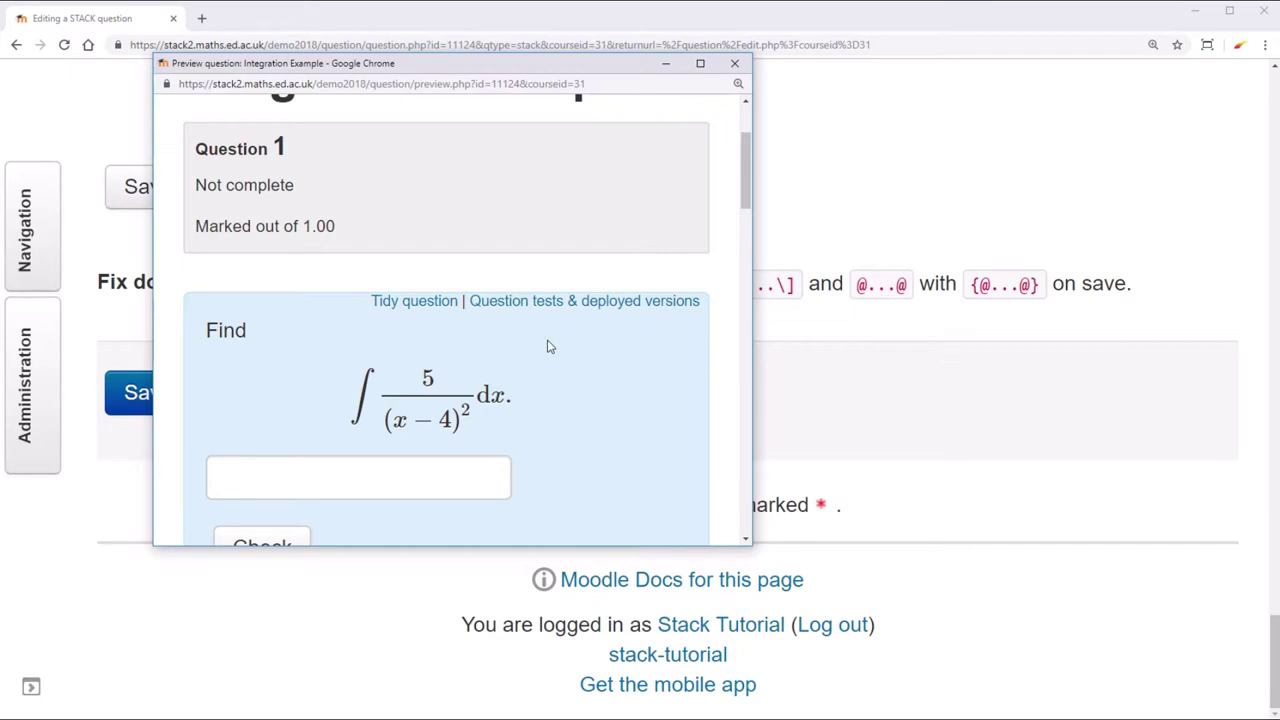
pyautogui.click(734, 63)
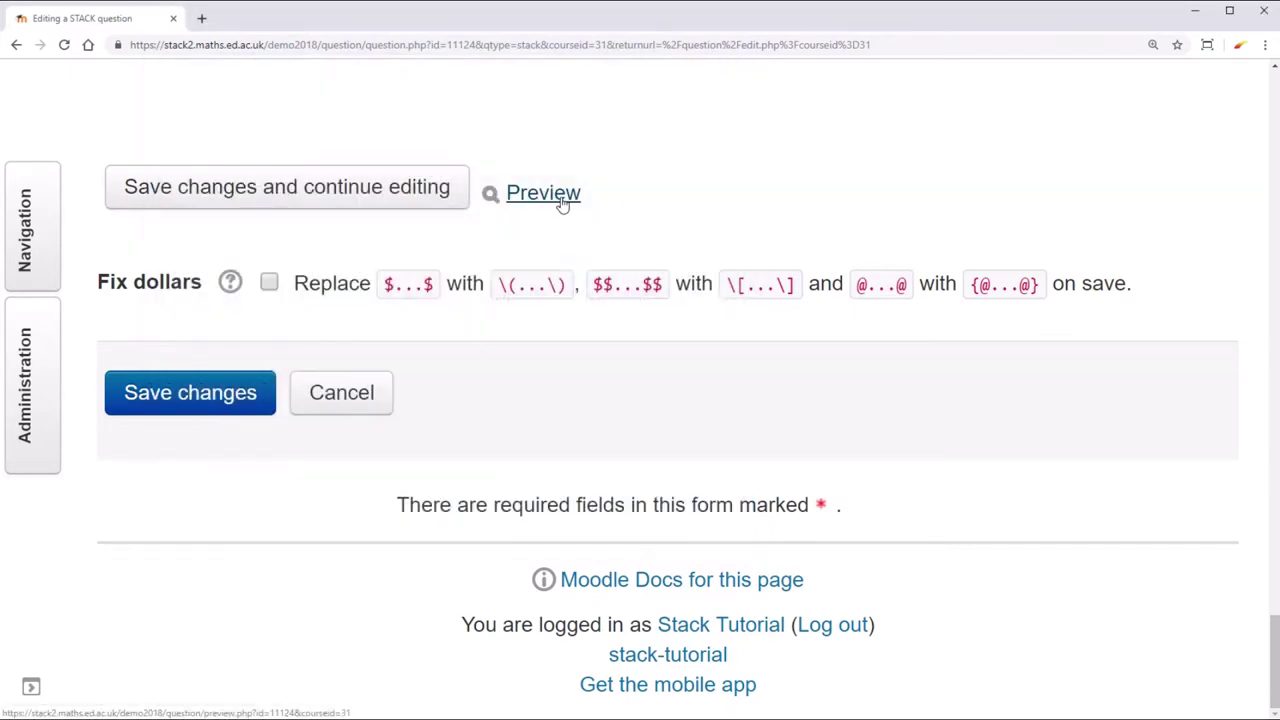
pyautogui.click(562, 203)
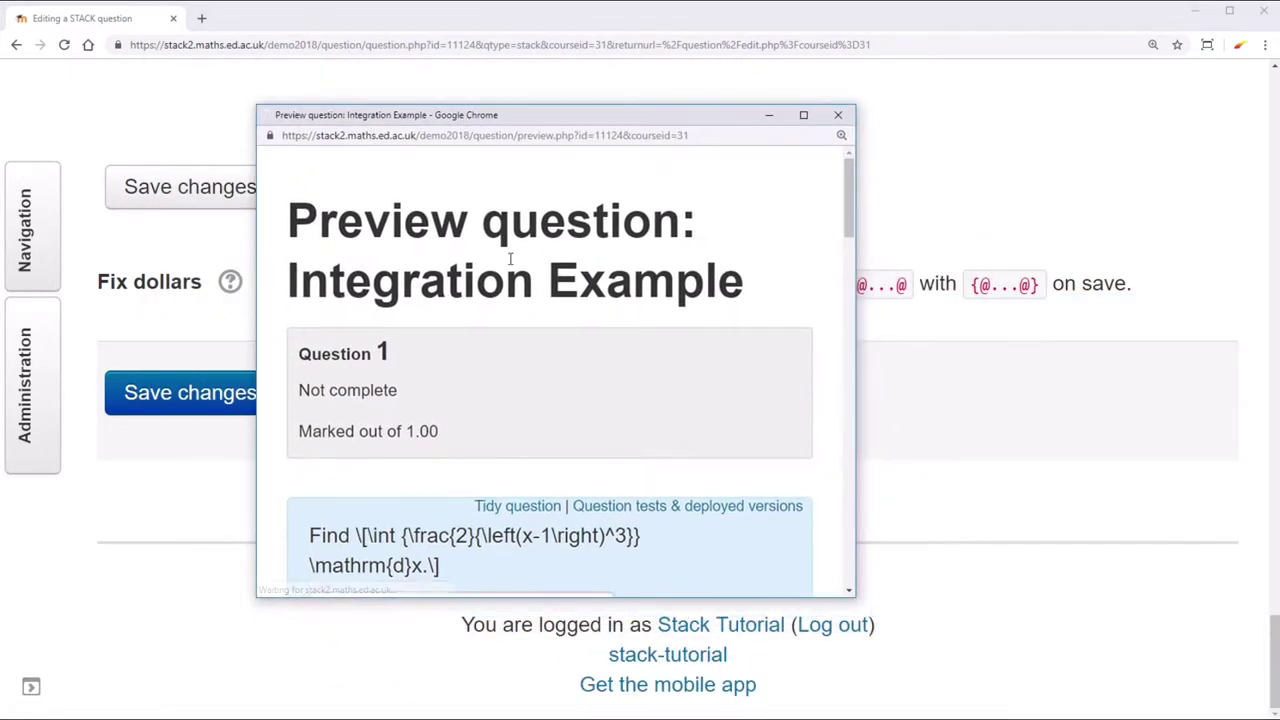
pyautogui.scroll(-2, 510, 260)
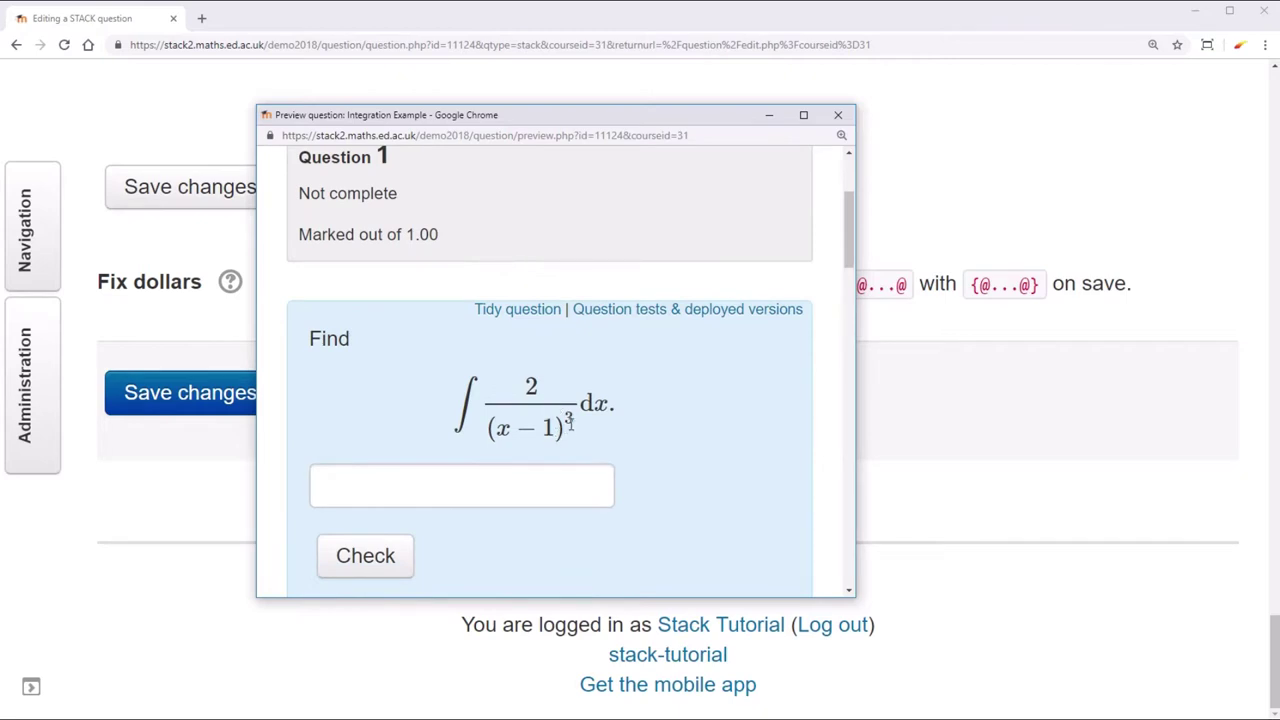
pyautogui.click(838, 115)
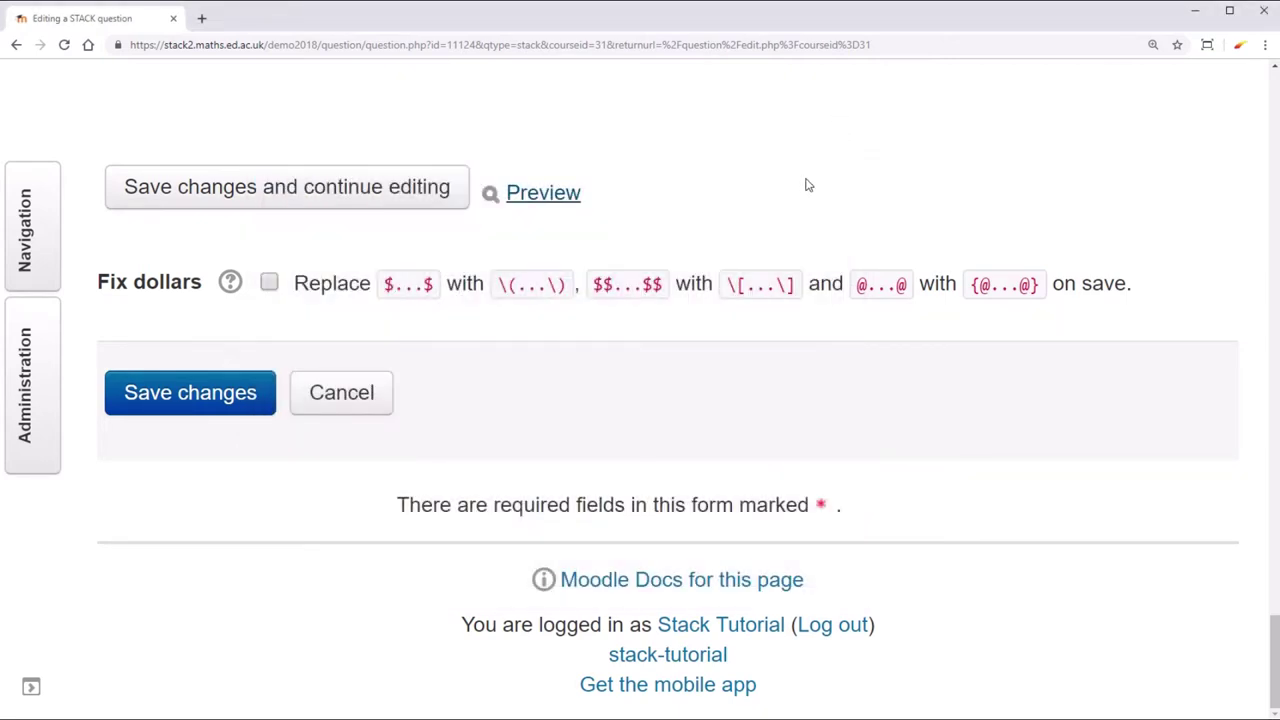
# Step: From the question tests and deployed versions page, automatically deploy 10 variants and review their question notes
pyautogui.scroll(20, 807, 182)
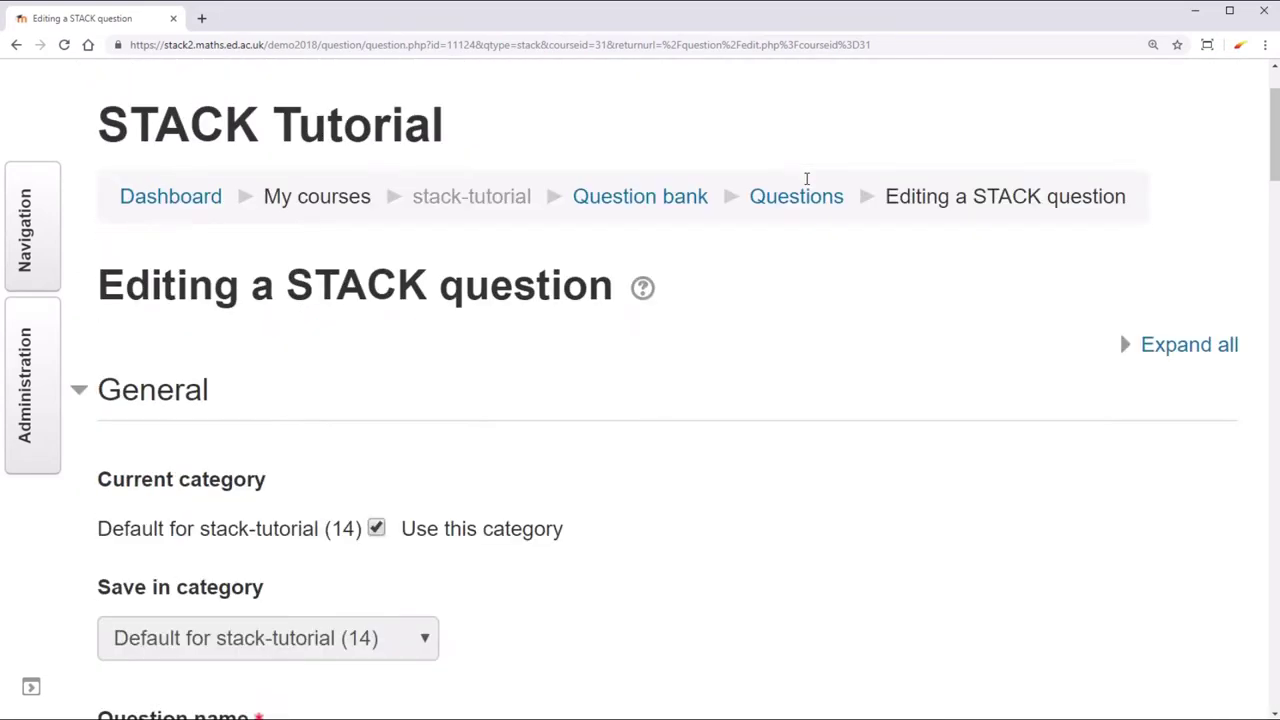
pyautogui.scroll(-4, 806, 182)
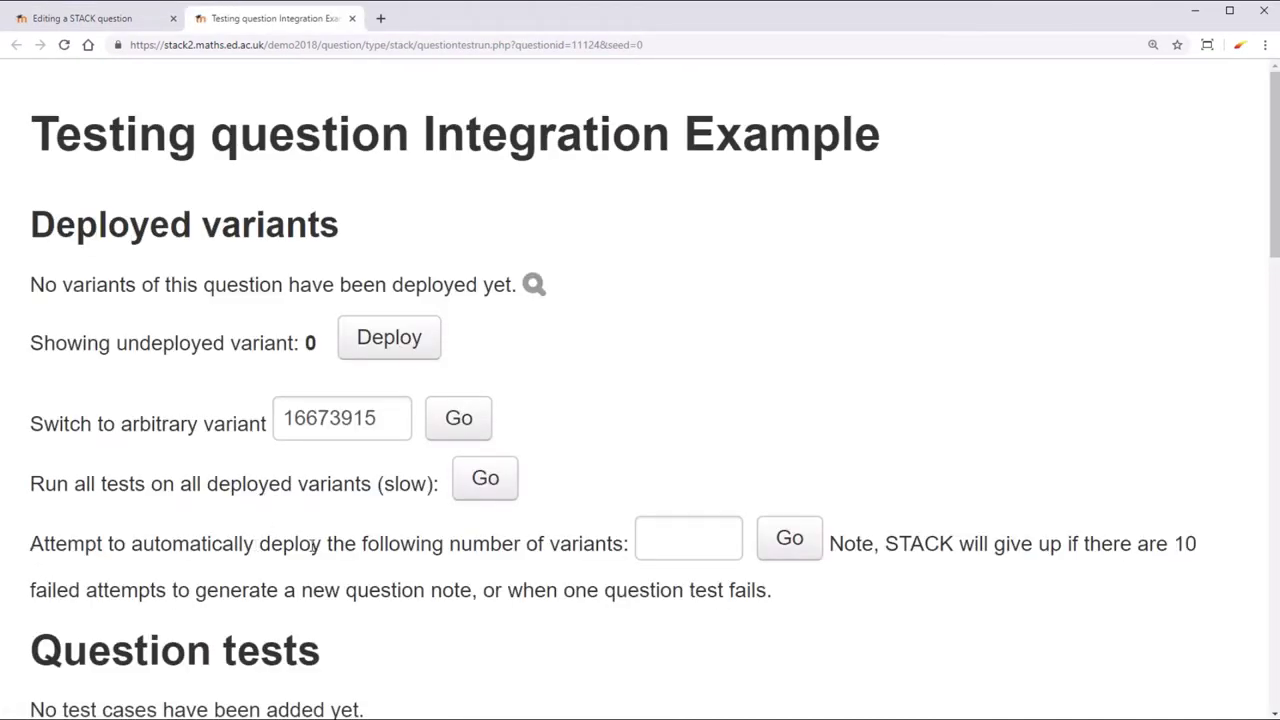
pyautogui.click(673, 547)
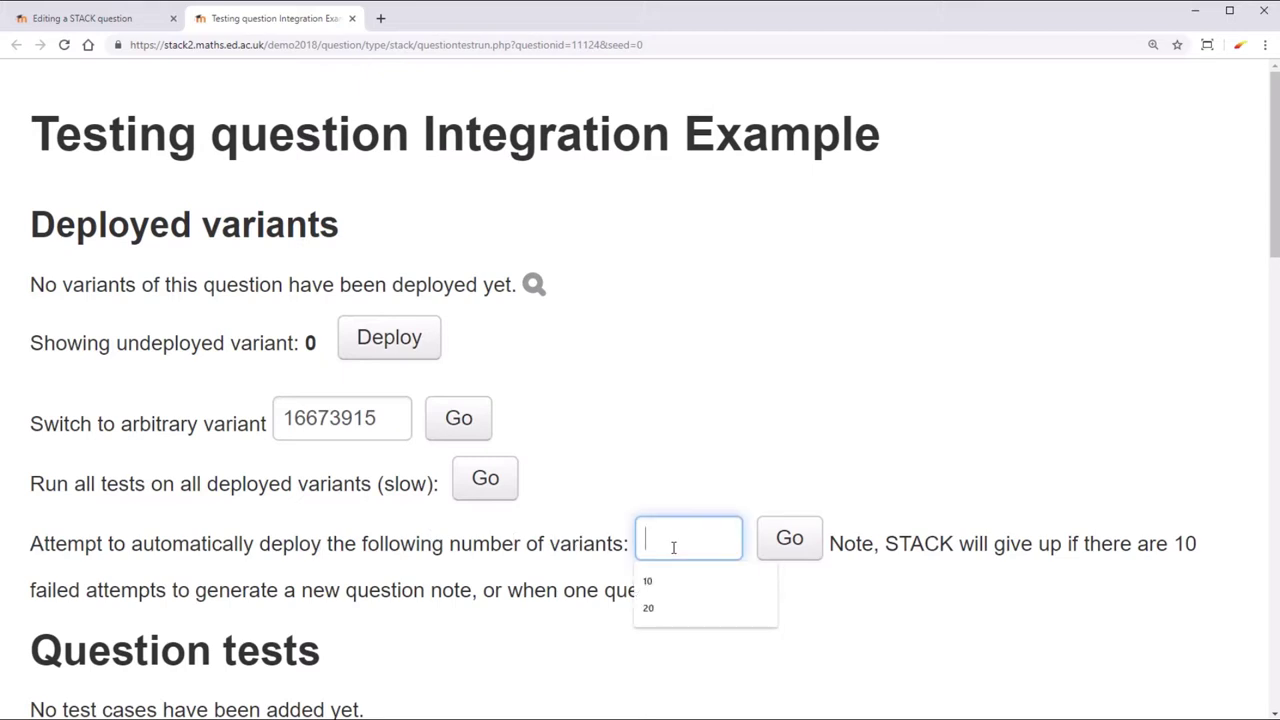
pyautogui.write('10')
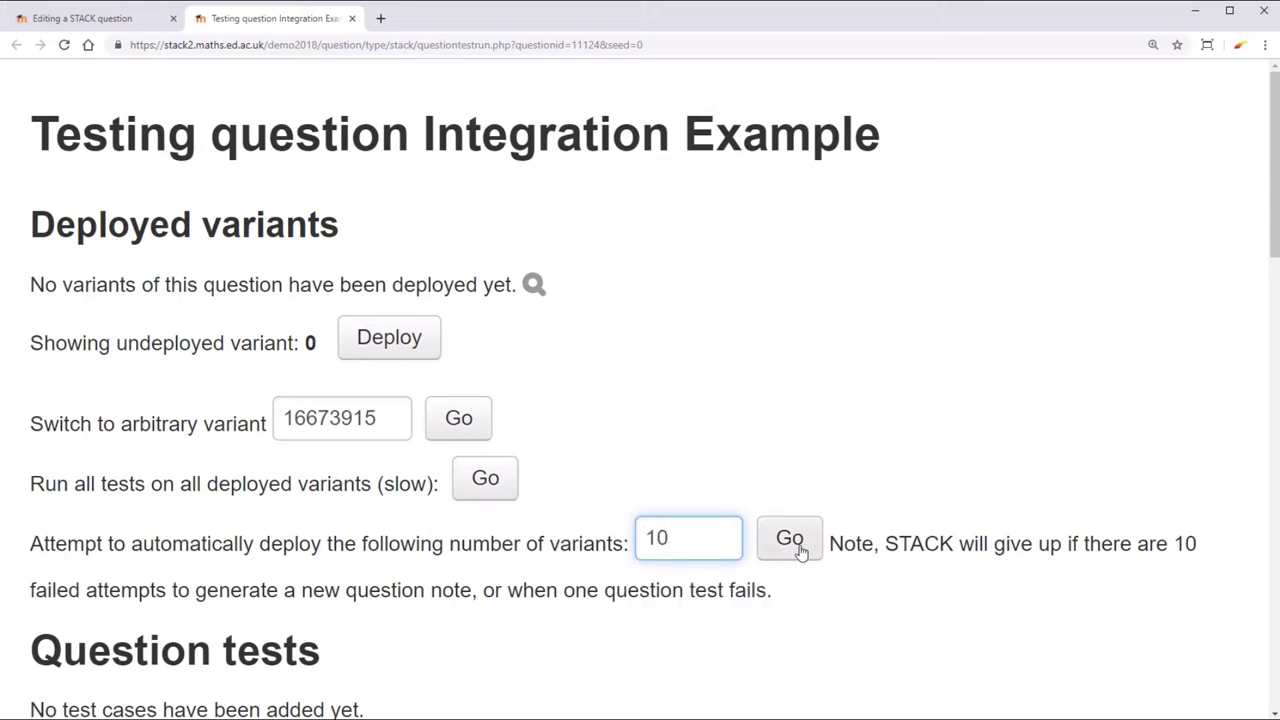
pyautogui.click(790, 540)
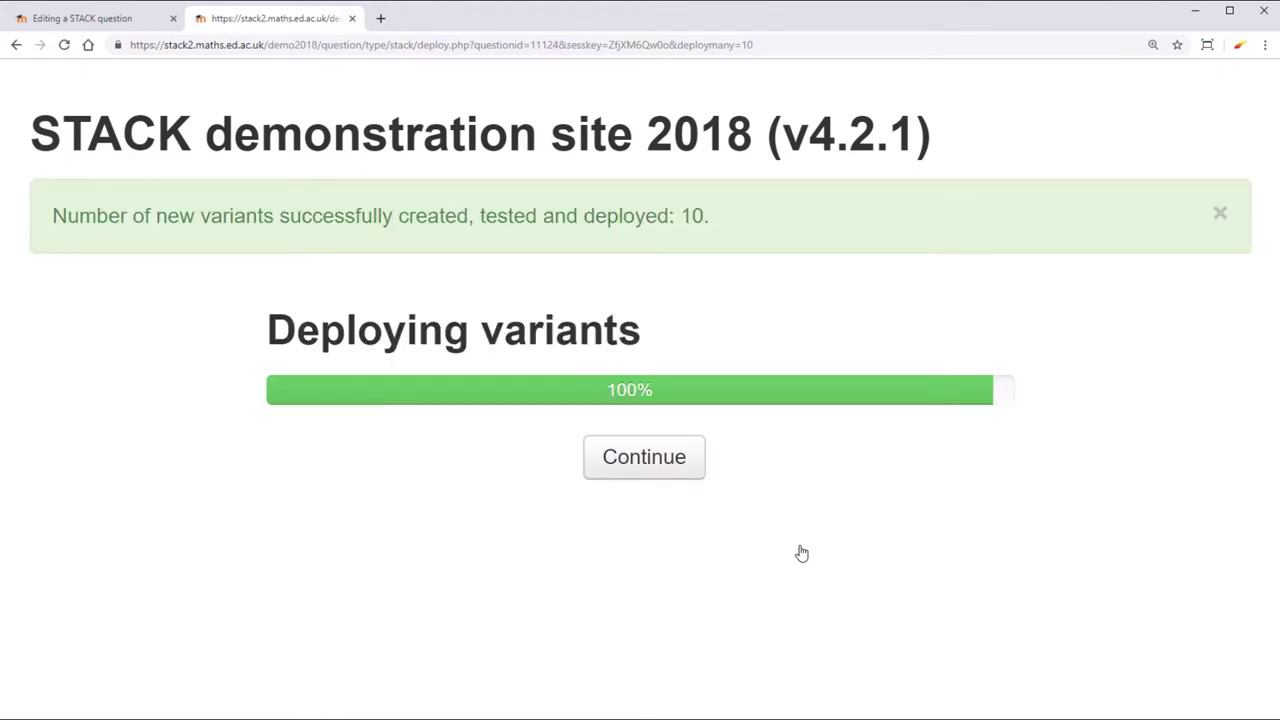
pyautogui.click(668, 472)
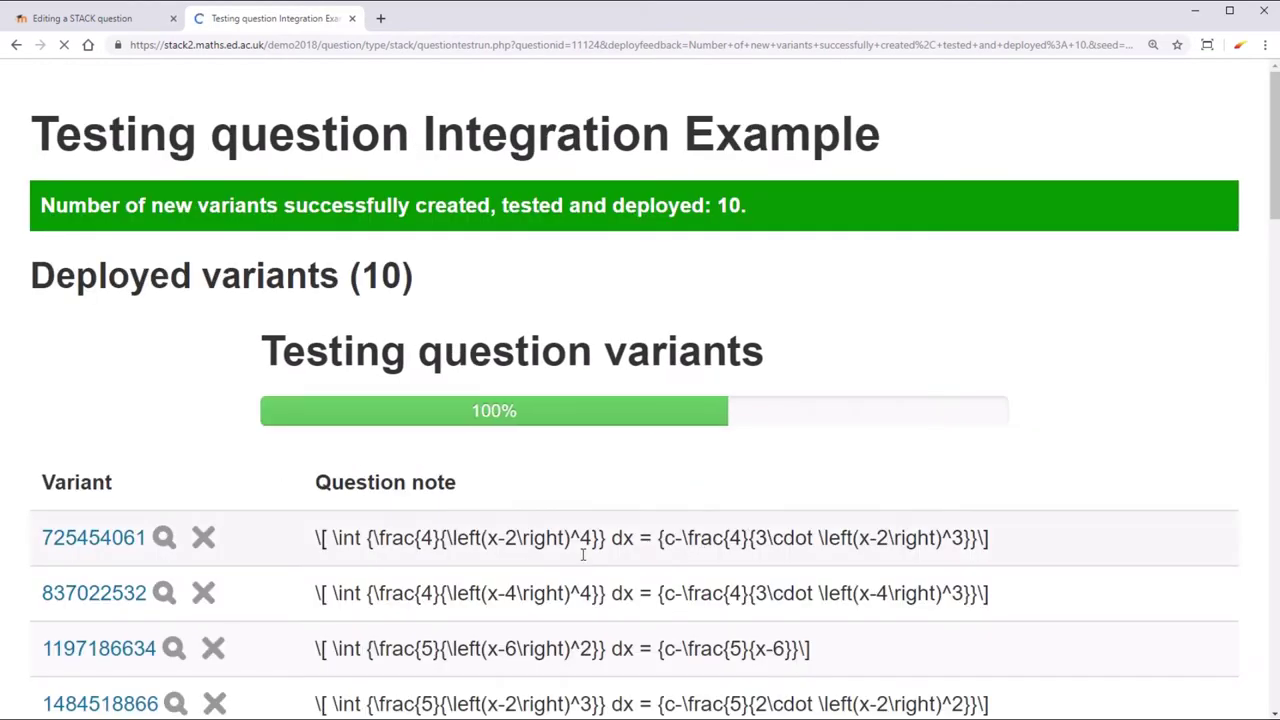
pyautogui.scroll(-1, 580, 560)
pyautogui.scroll(-3, 580, 560)
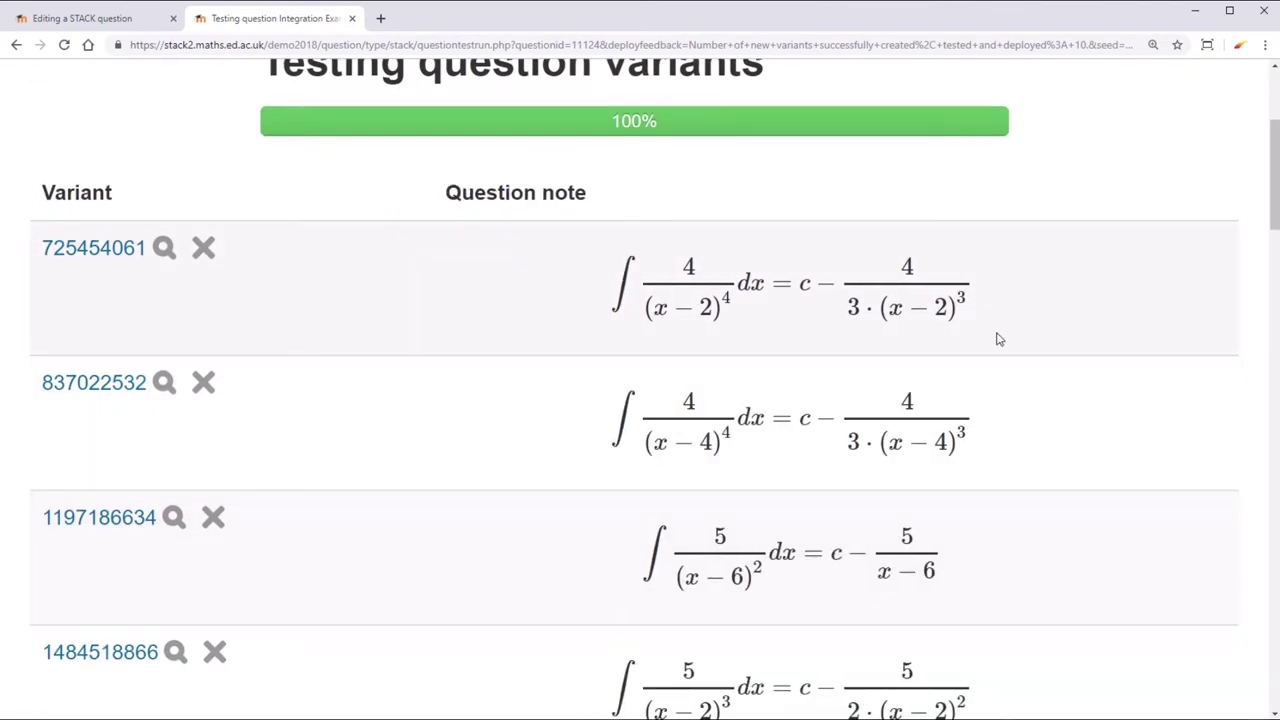
# Step: Read through the rest of the deployed variants' question notes, comparing the integrals and their answers
pyautogui.scroll(-1, 997, 339)
pyautogui.scroll(-3, 997, 339)
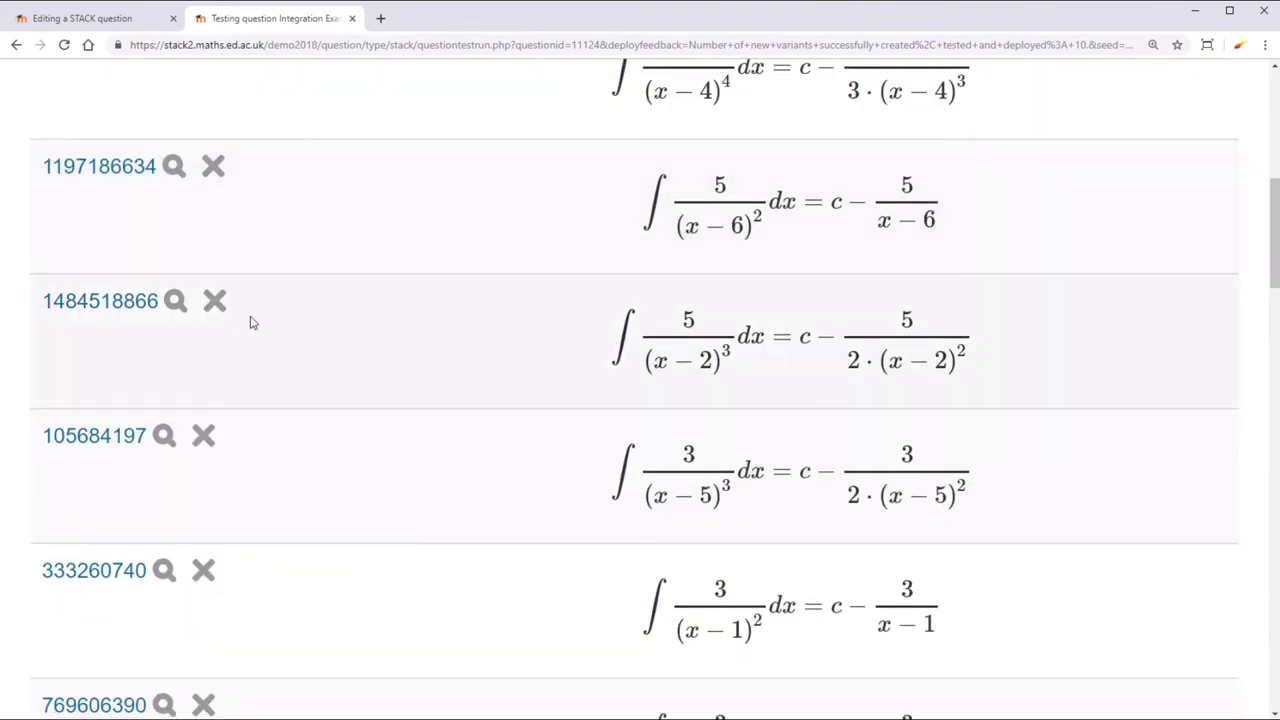
pyautogui.scroll(-5, 383, 437)
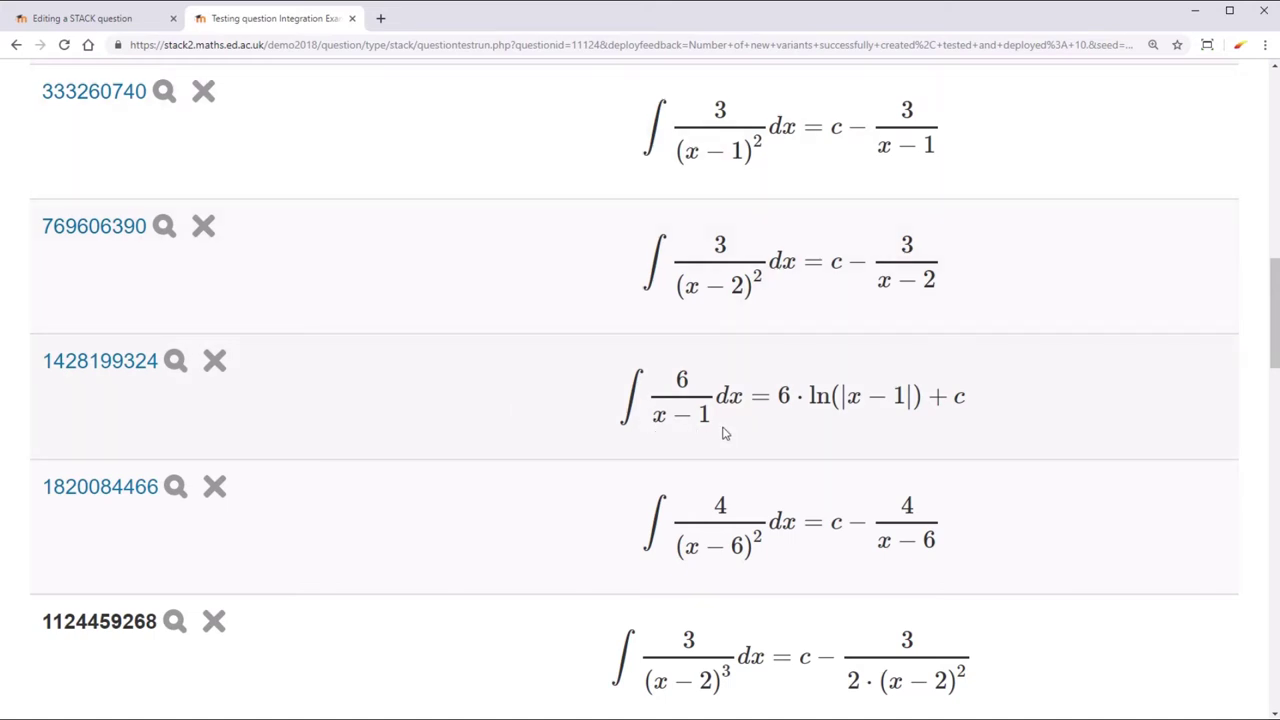
# Step: Return to the question editing form, change the question variable nn to 2+ rand(4), and save while continuing to edit
pyautogui.click(85, 18)
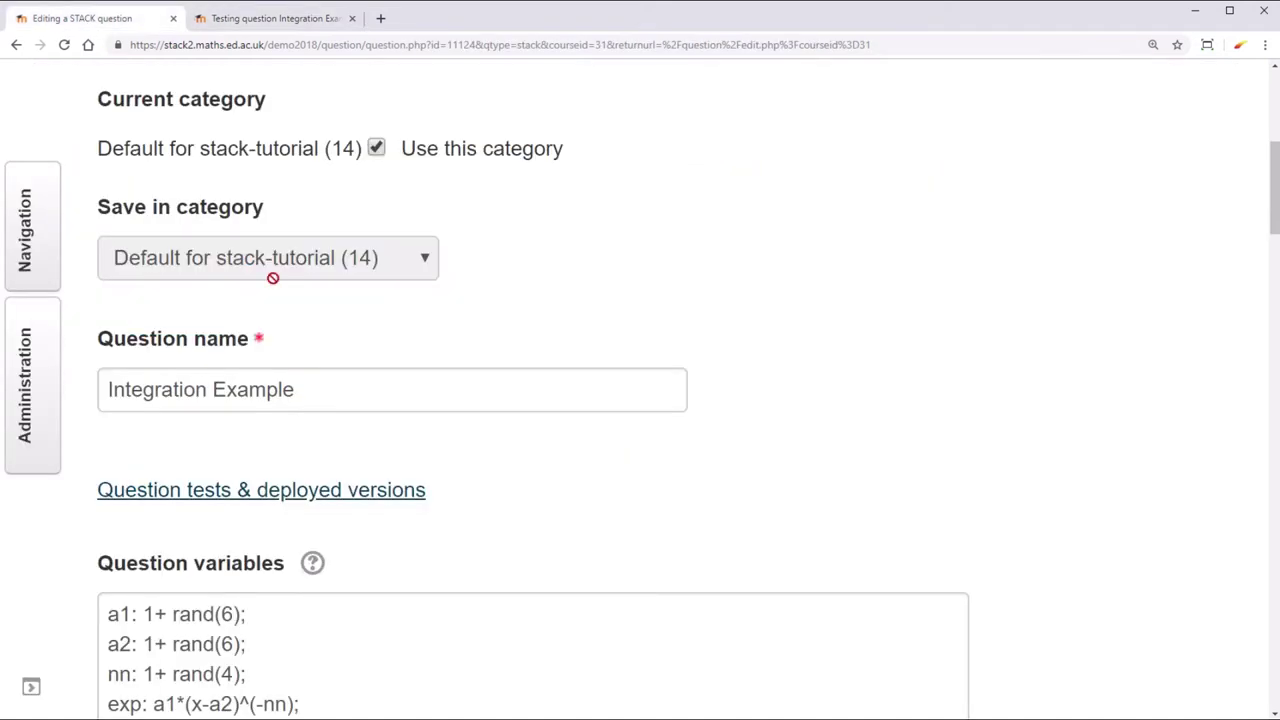
pyautogui.scroll(-3, 273, 278)
pyautogui.click(150, 536)
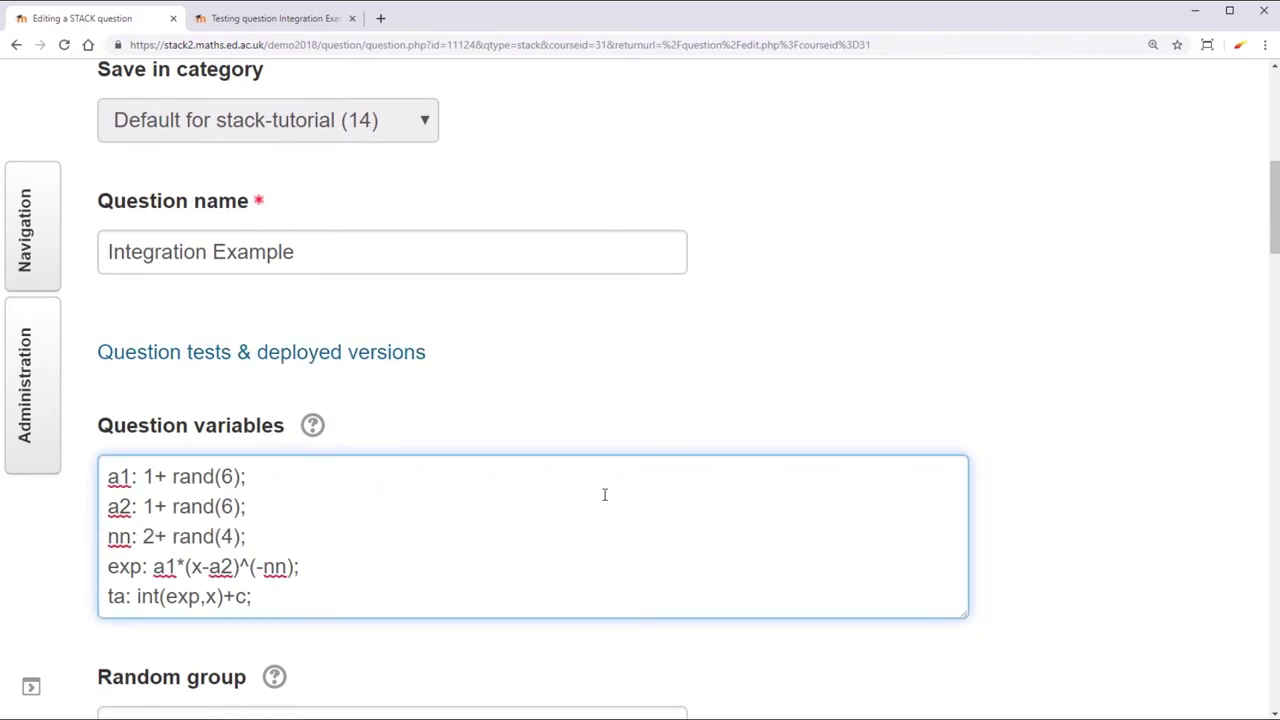
pyautogui.scroll(-15, 604, 494)
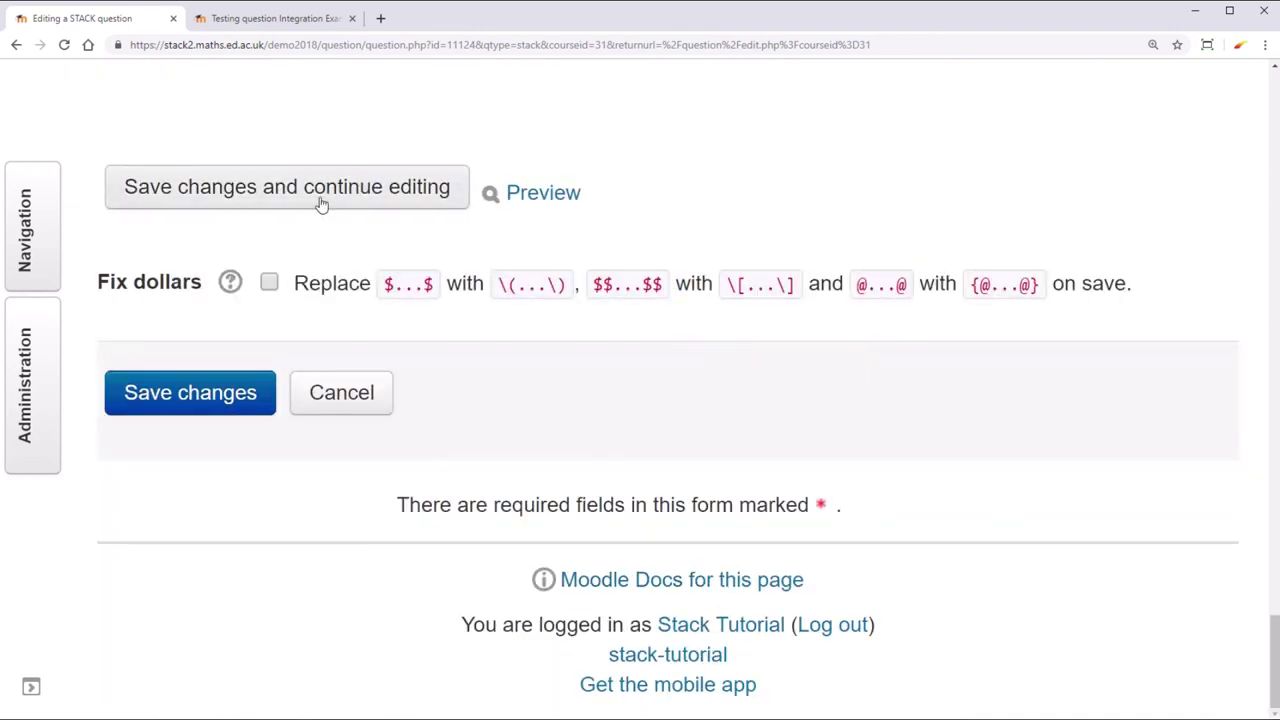
pyautogui.click(320, 203)
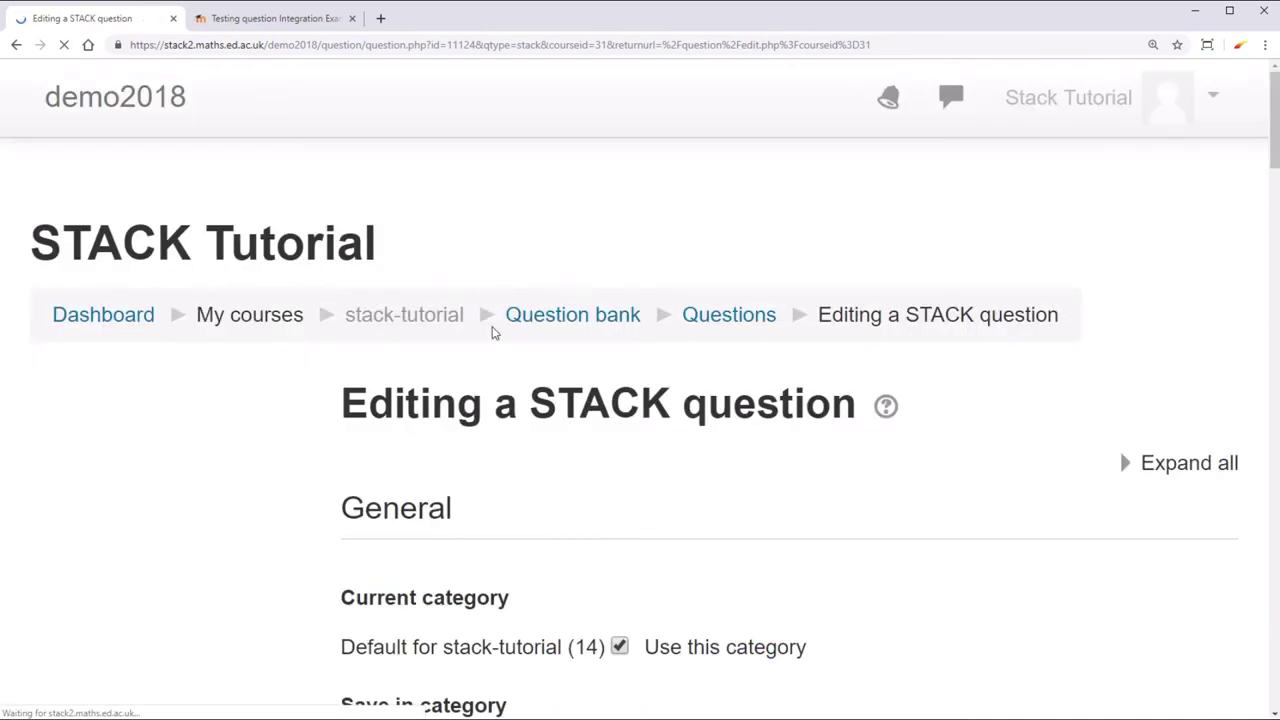
# Step: Open the question tests and deployed versions page again and check every variant's question note against the edited variables
pyautogui.scroll(-3, 531, 589)
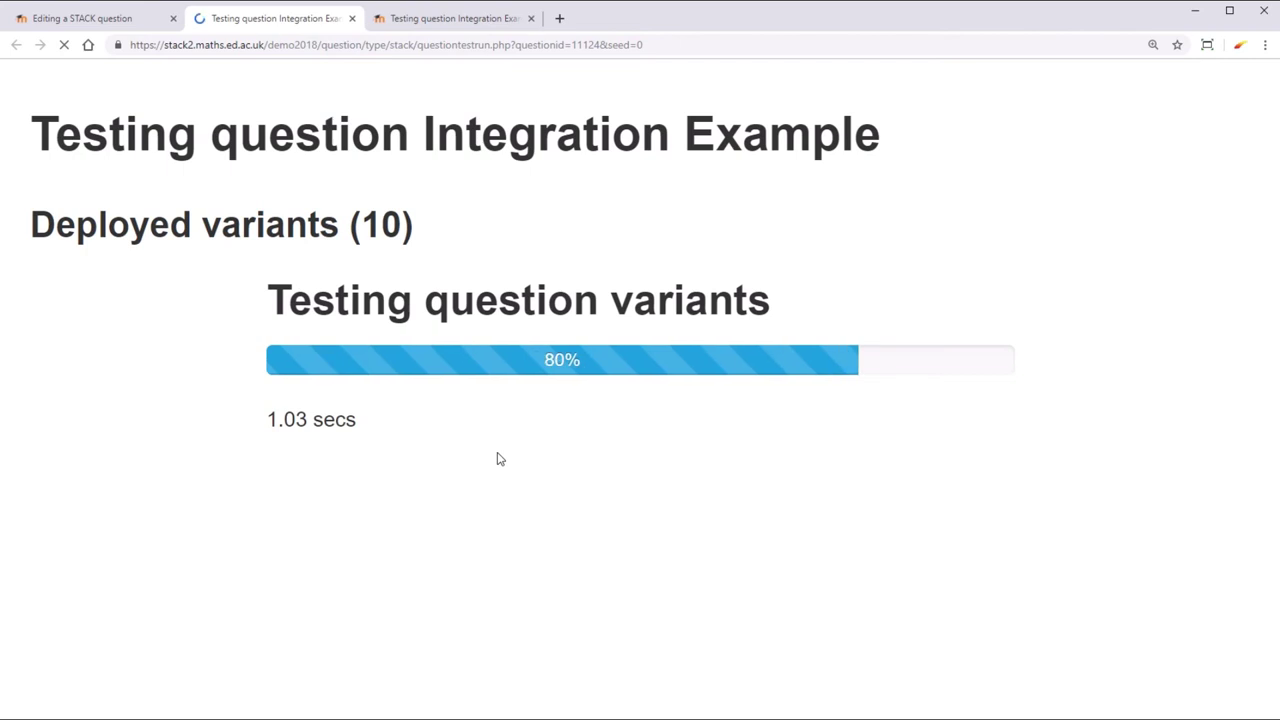
pyautogui.scroll(-3, 500, 459)
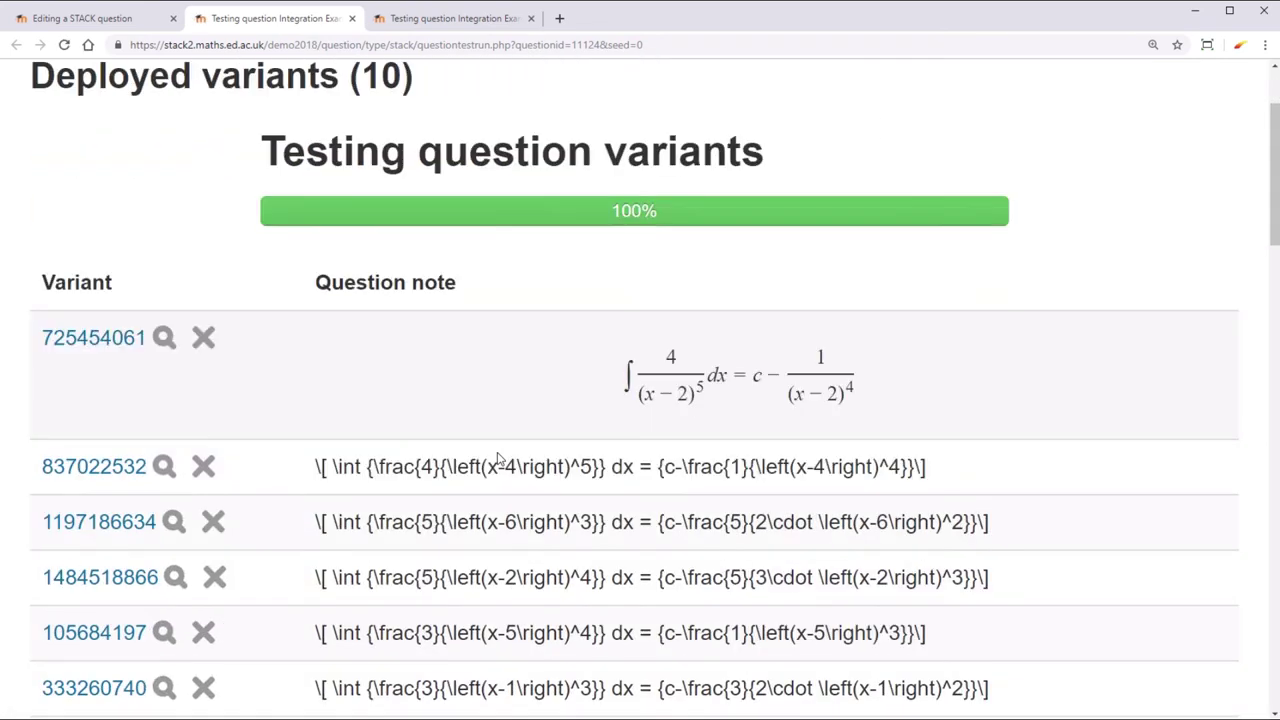
pyautogui.scroll(-5, 500, 459)
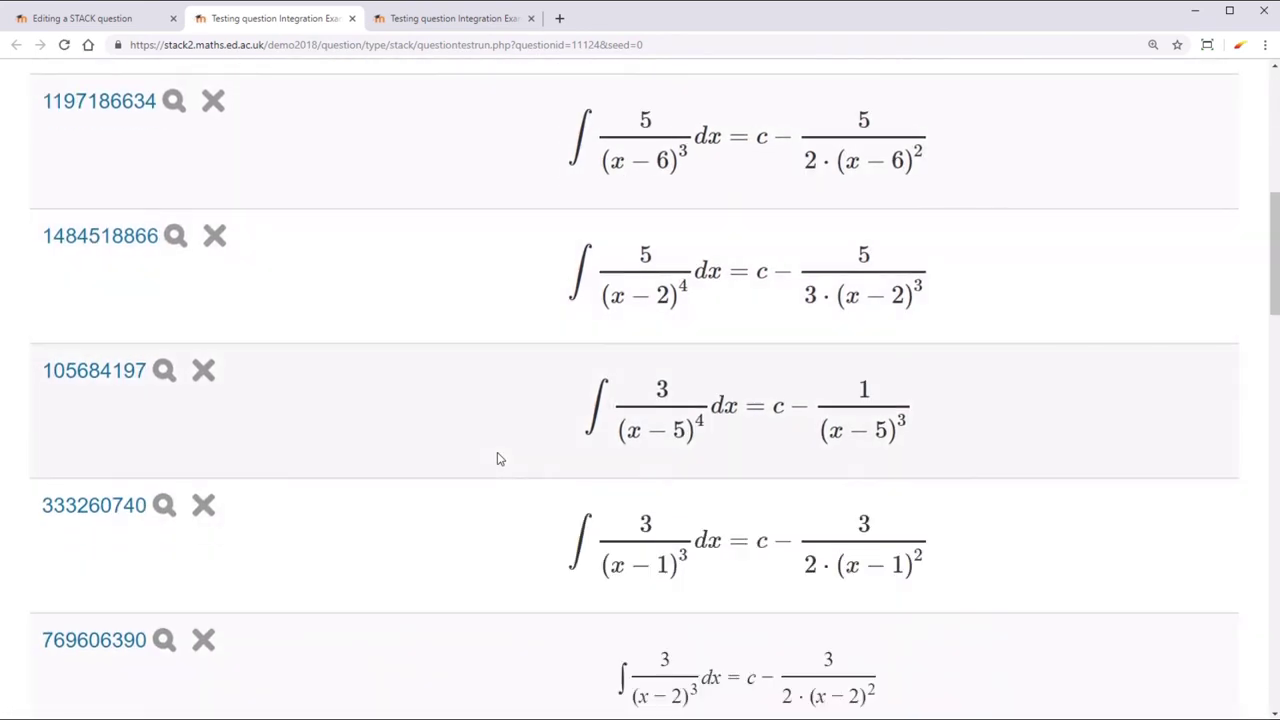
pyautogui.scroll(-4, 500, 459)
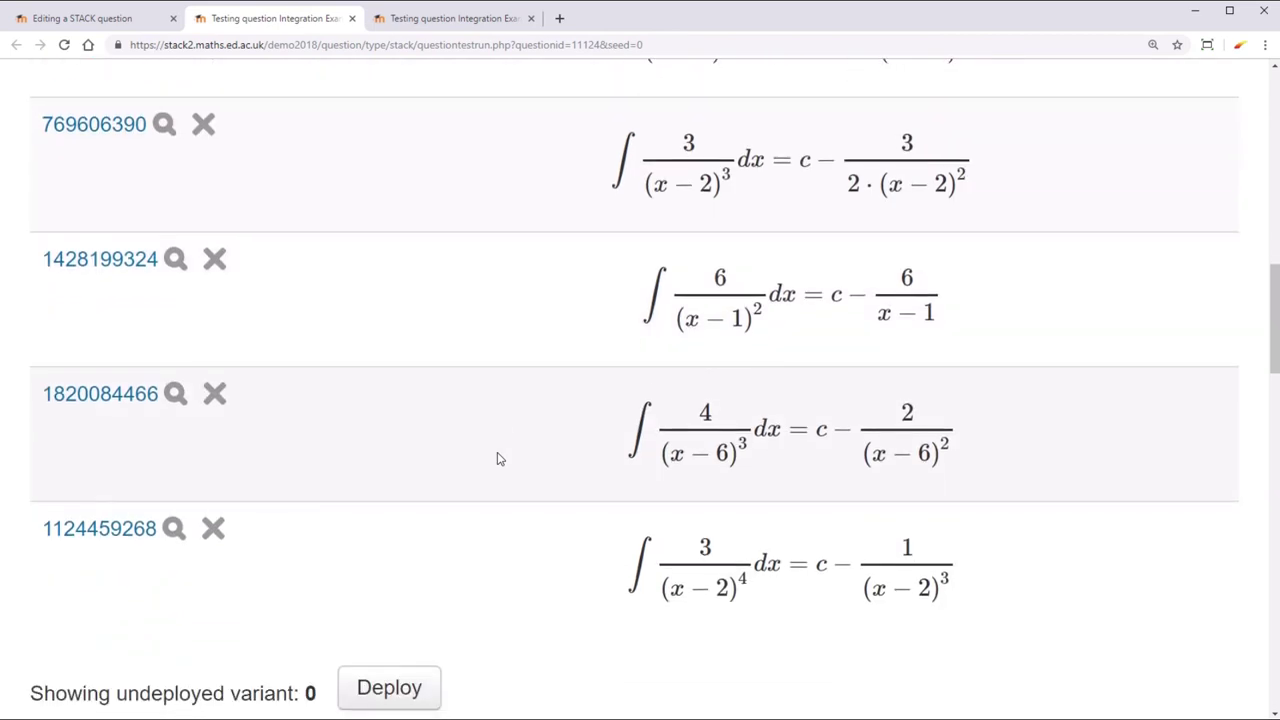